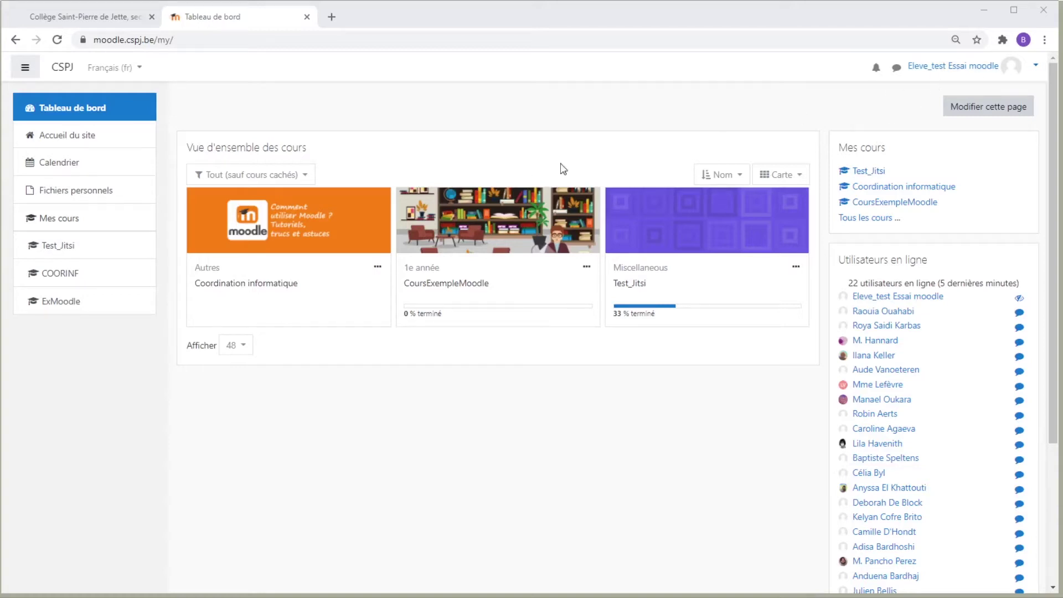
Open the Devoir n°1 assignment in the CoursExempleMoodle course and view its submission status
click(489, 222)
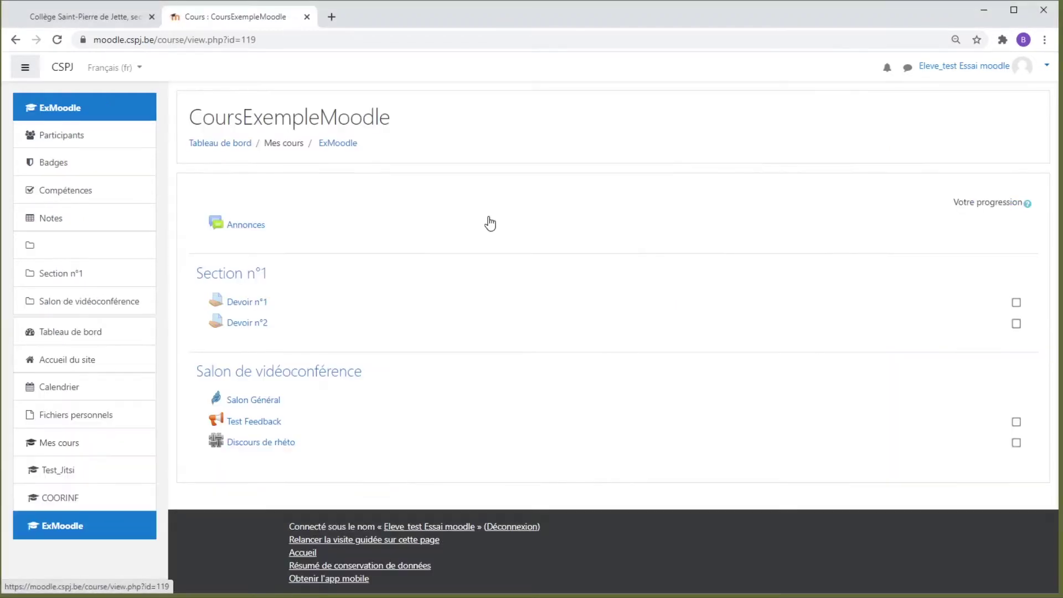
click(259, 312)
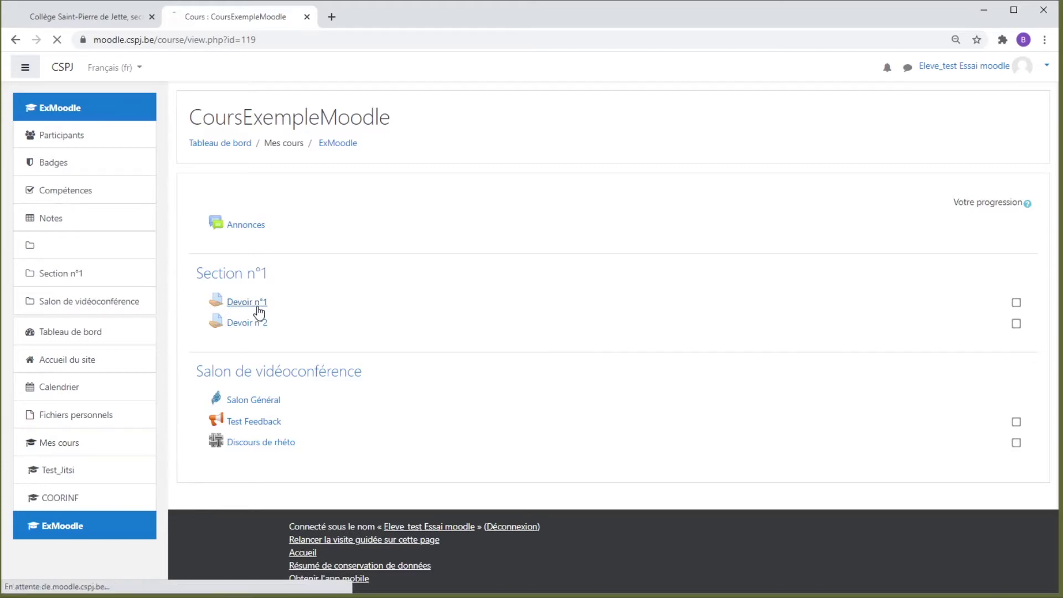
scroll(542, 287, down, 2)
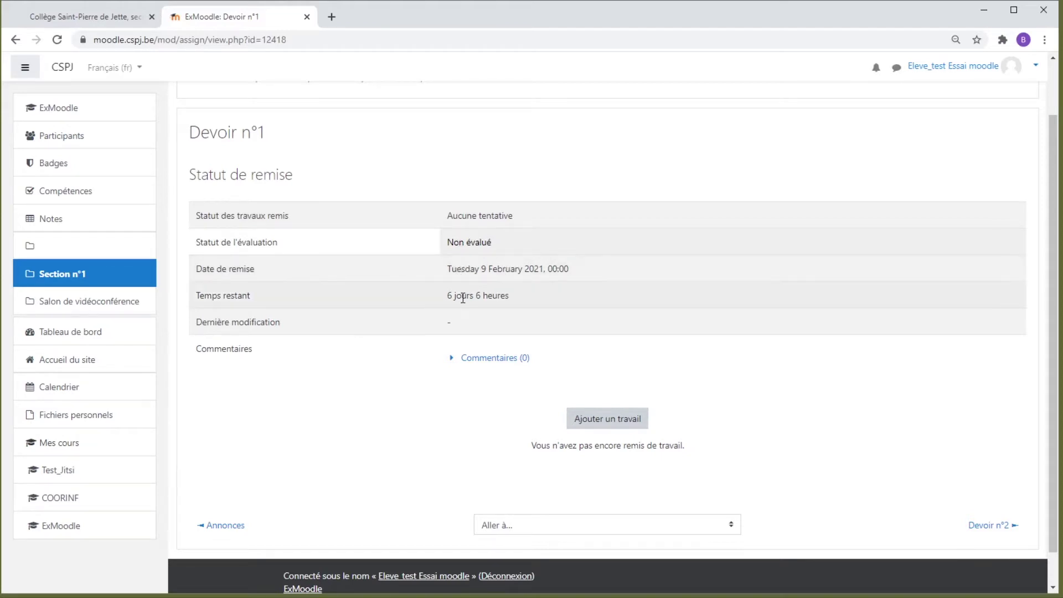
Post the comment "Commentaire" on the Devoir n°1 submission and delete it again
click(495, 359)
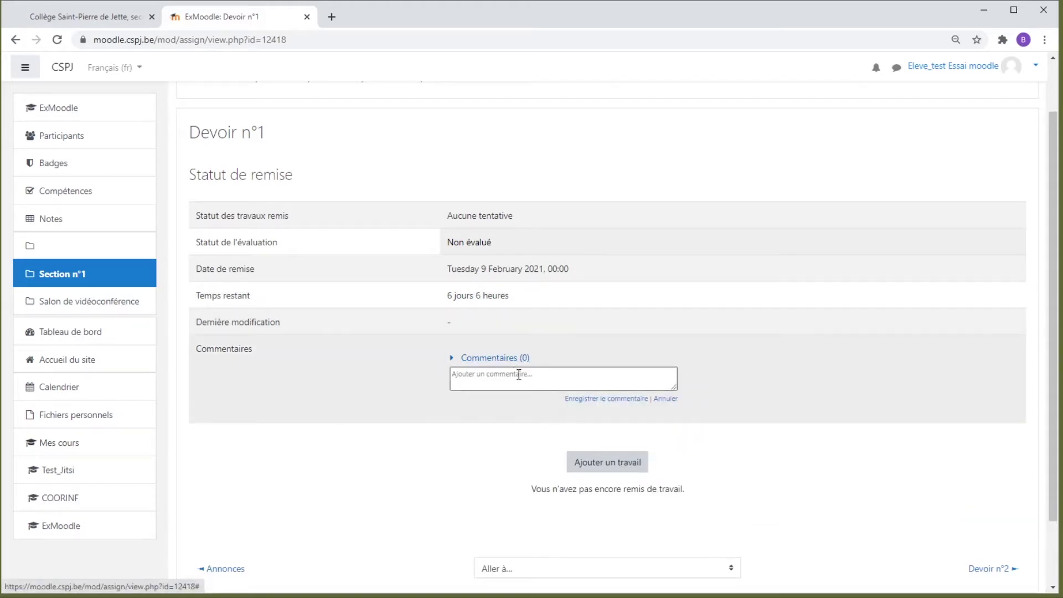
click(519, 375)
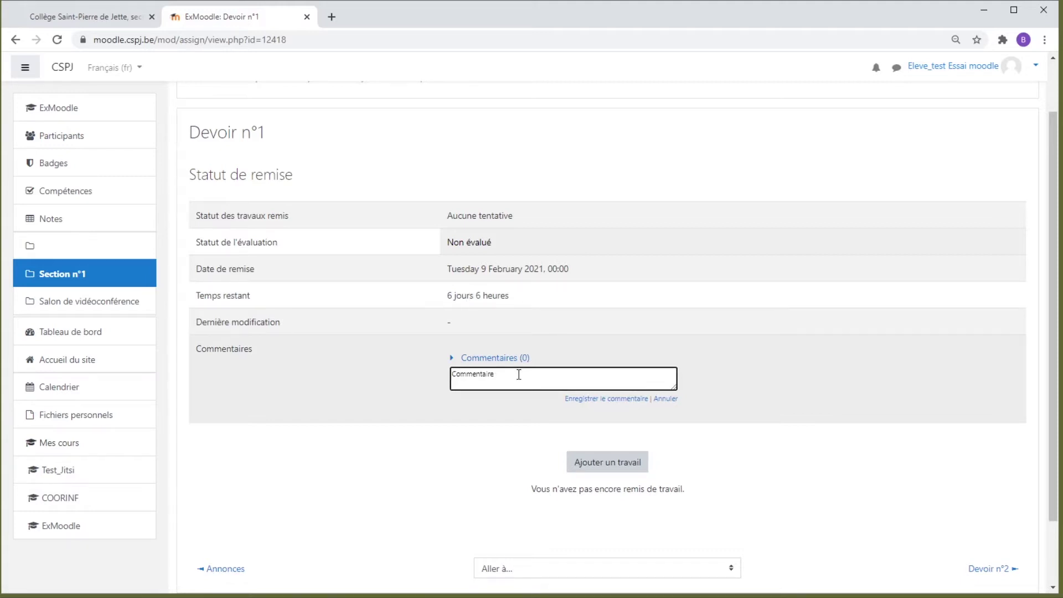
click(588, 399)
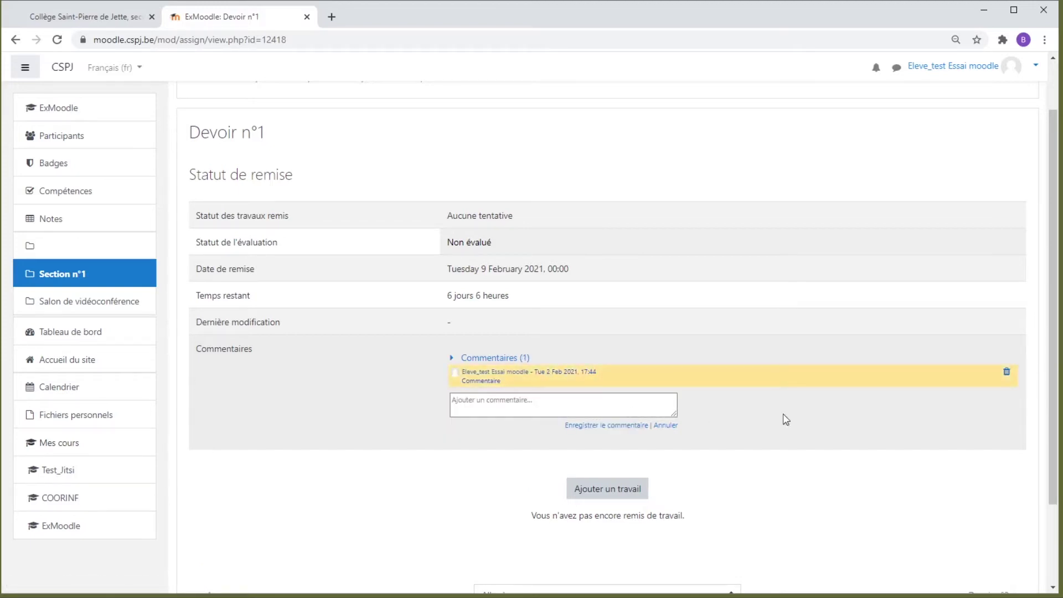
click(1006, 375)
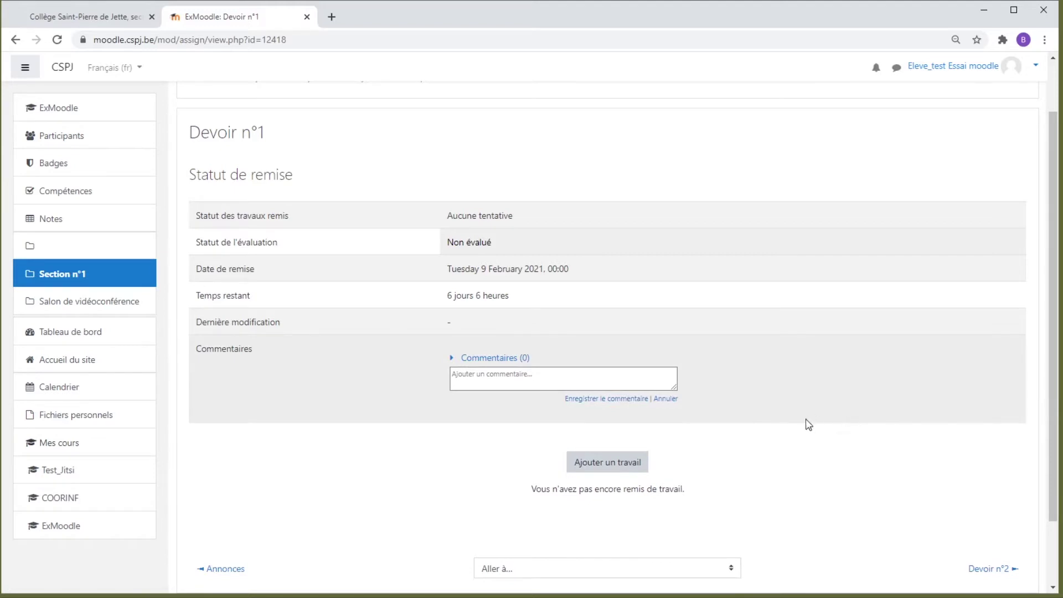
Start adding a submission to Devoir n°1 and enter "Titre" in the online text as a medium heading
click(628, 468)
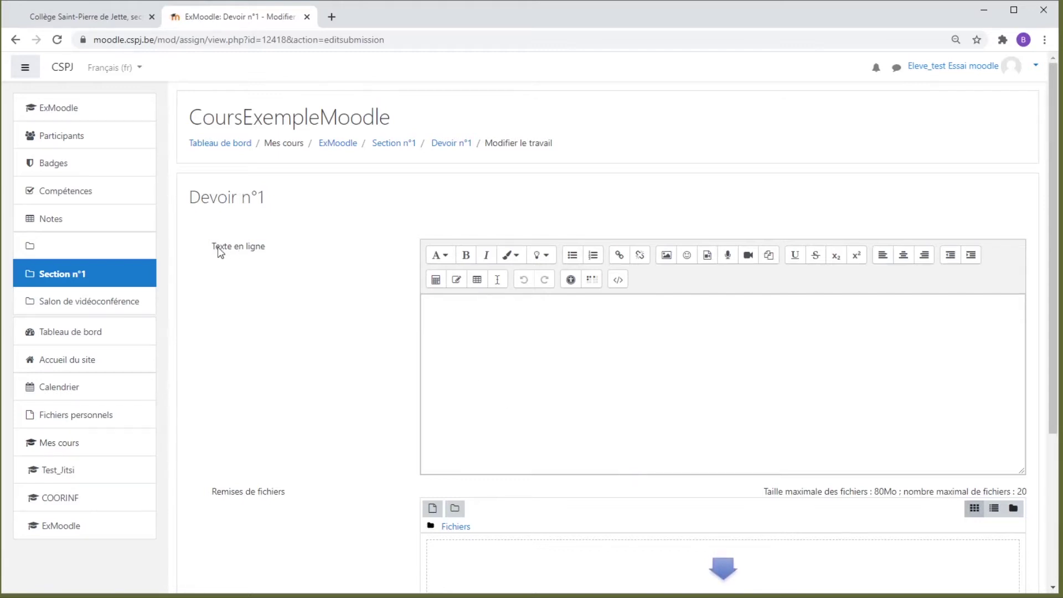
click(639, 355)
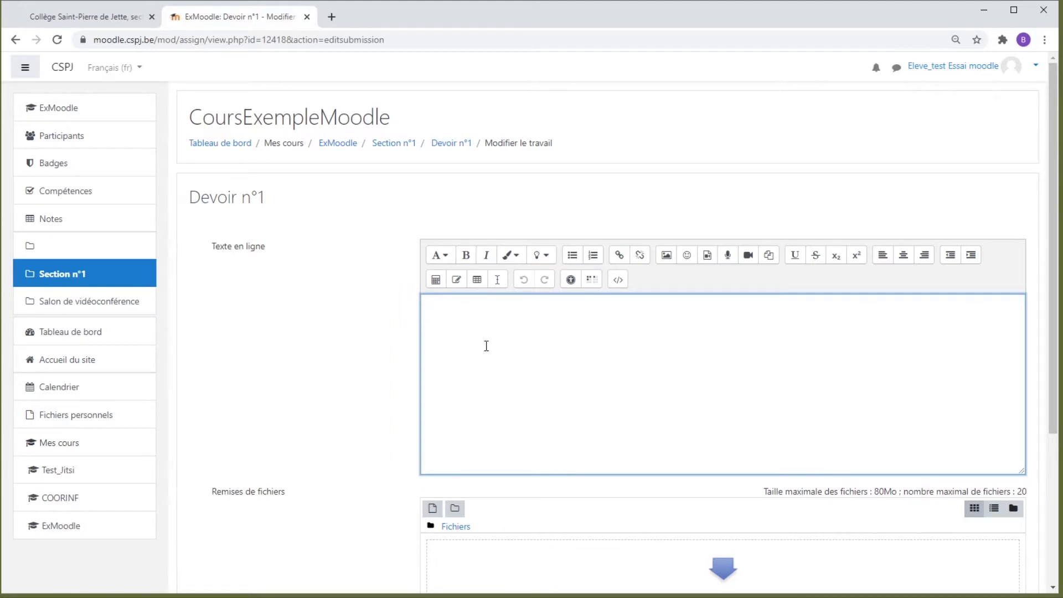
drag(463, 315, 431, 306)
click(437, 255)
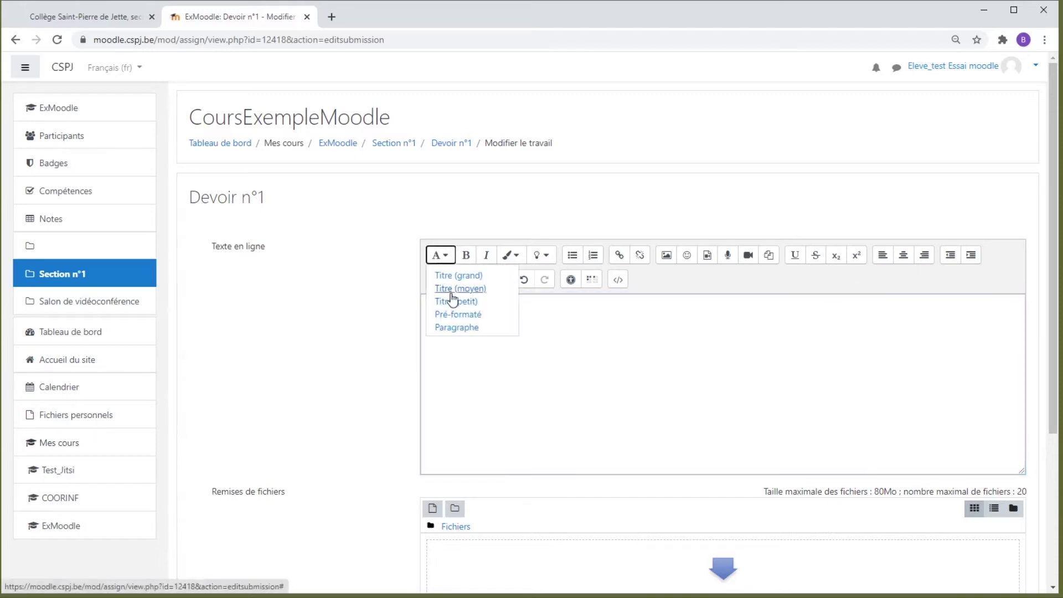
click(449, 289)
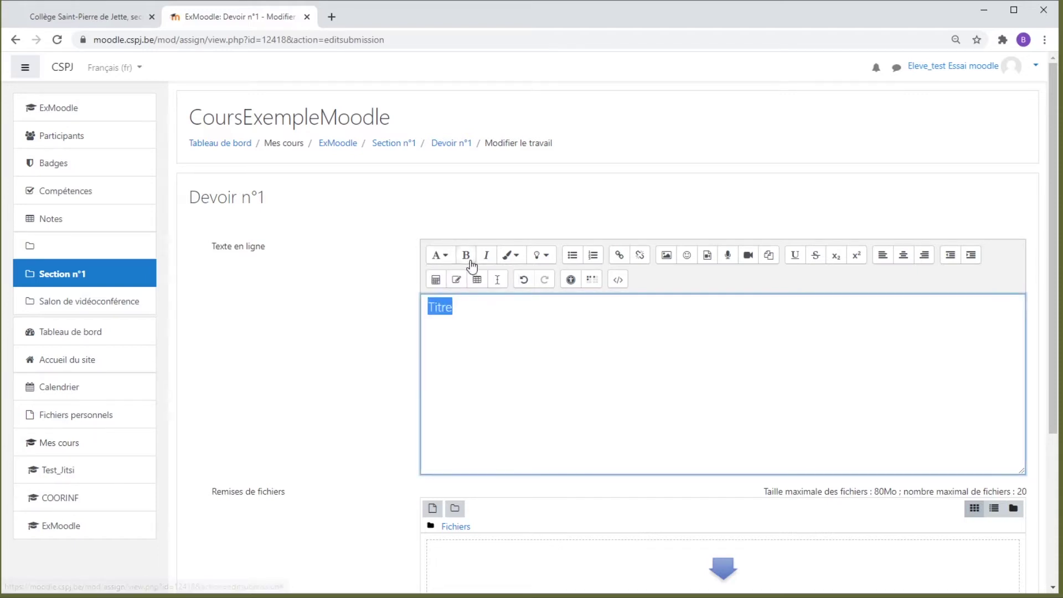
Make the "Titre" heading in the online text bold and red
click(506, 255)
click(502, 324)
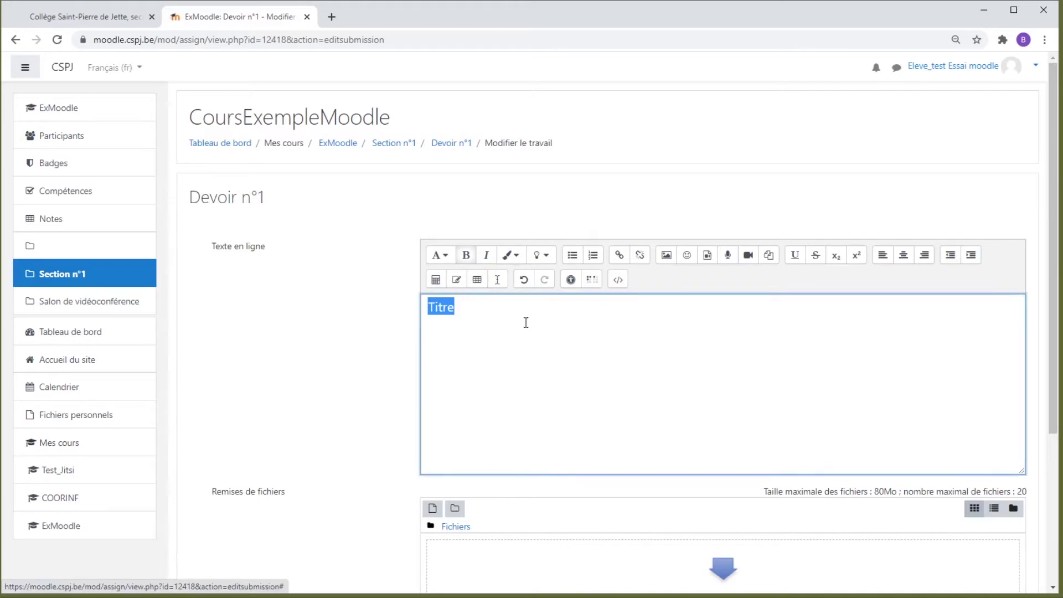
click(530, 305)
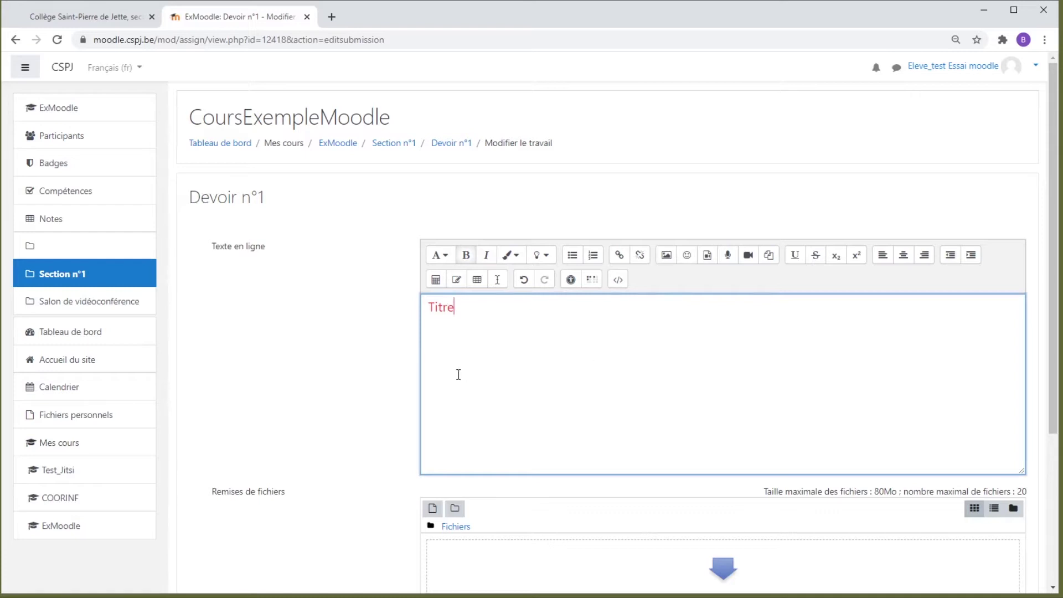
Add Comment présenter votre bibliographie.pdf from the Latin 3e folder window to the submission's files
scroll(367, 363, down, 3)
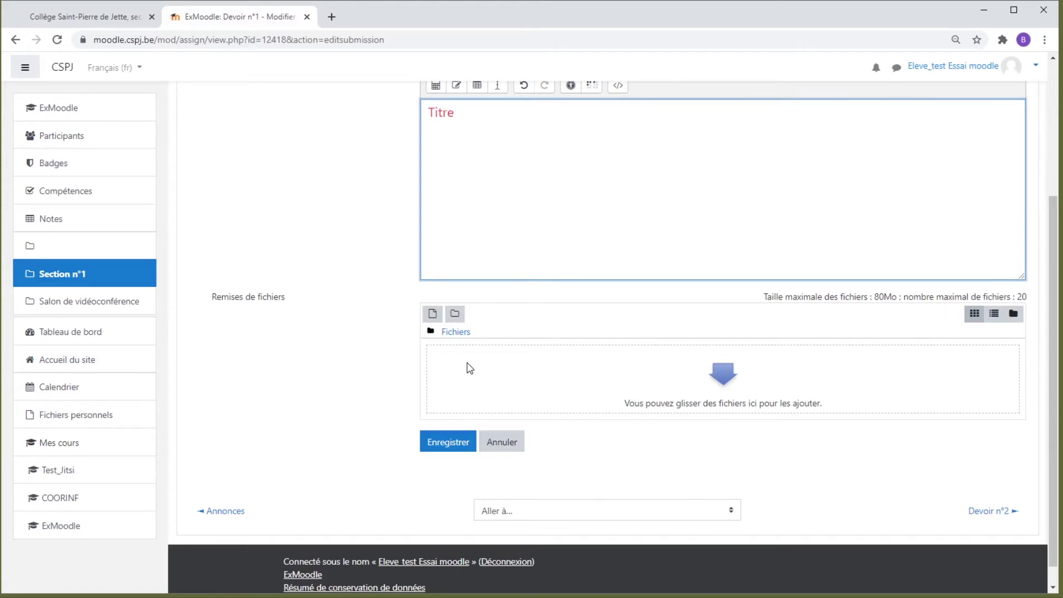
scroll(408, 372, up, 1)
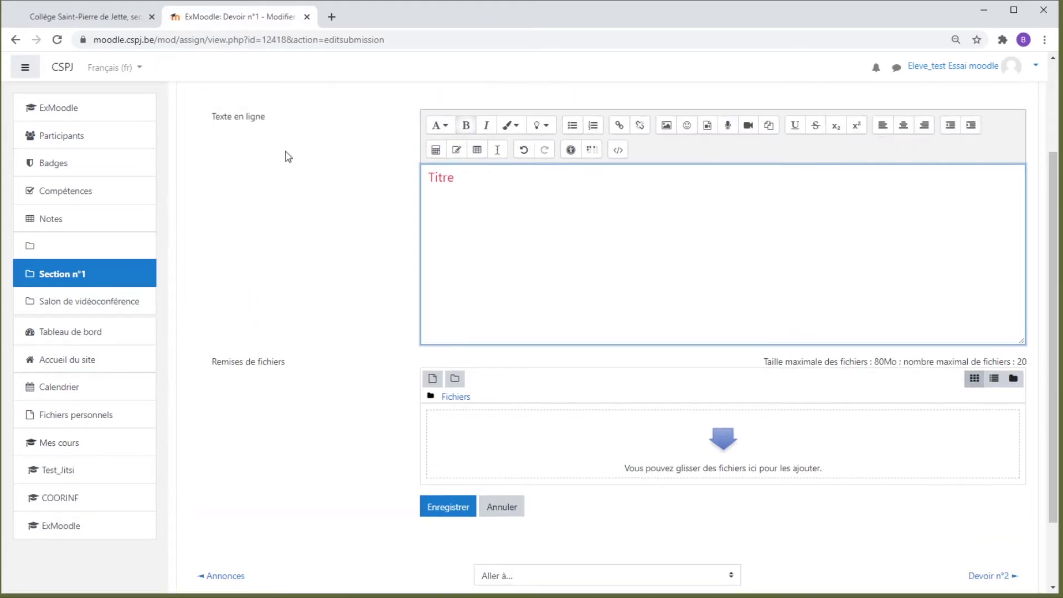
scroll(282, 166, up, 1)
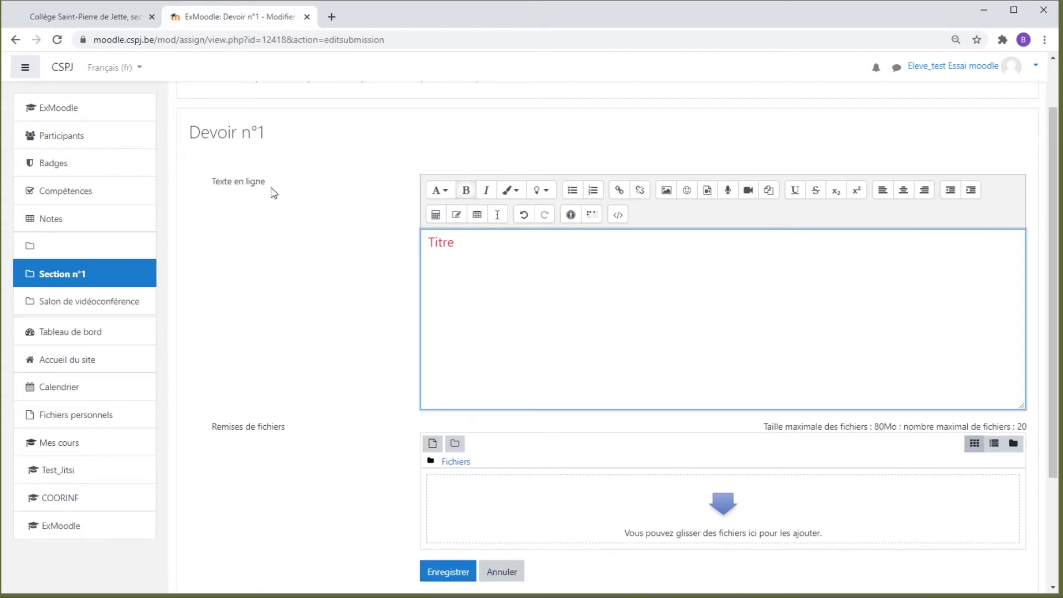
scroll(432, 437, down, 2)
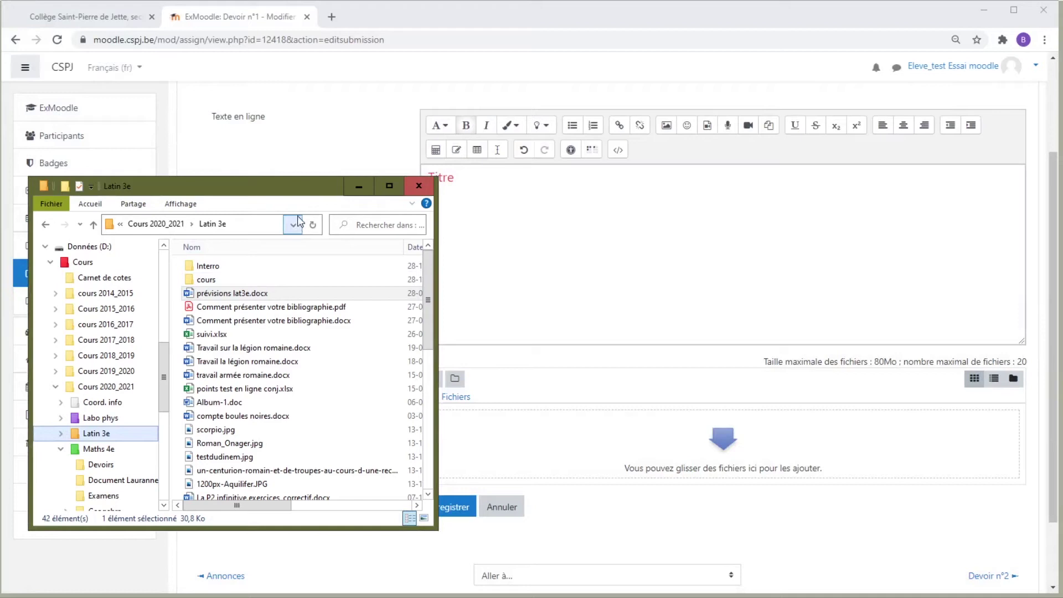
drag(296, 188, 261, 115)
drag(252, 239, 579, 451)
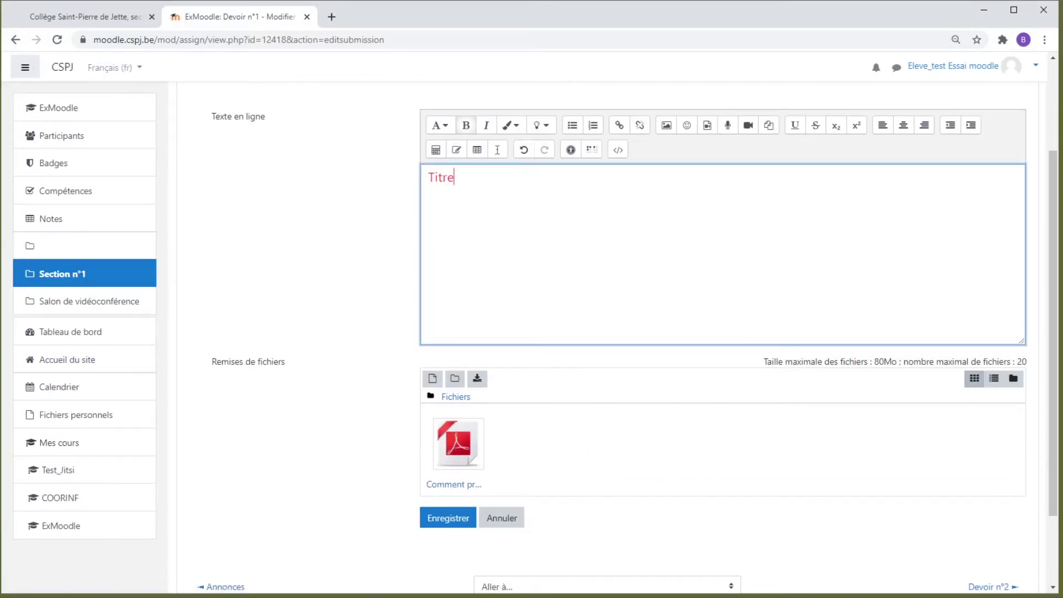
Add La P2 infinitive exercices_correctif.pdf from the Latin 3e folder window as a second submission file
key(alt+Tab)
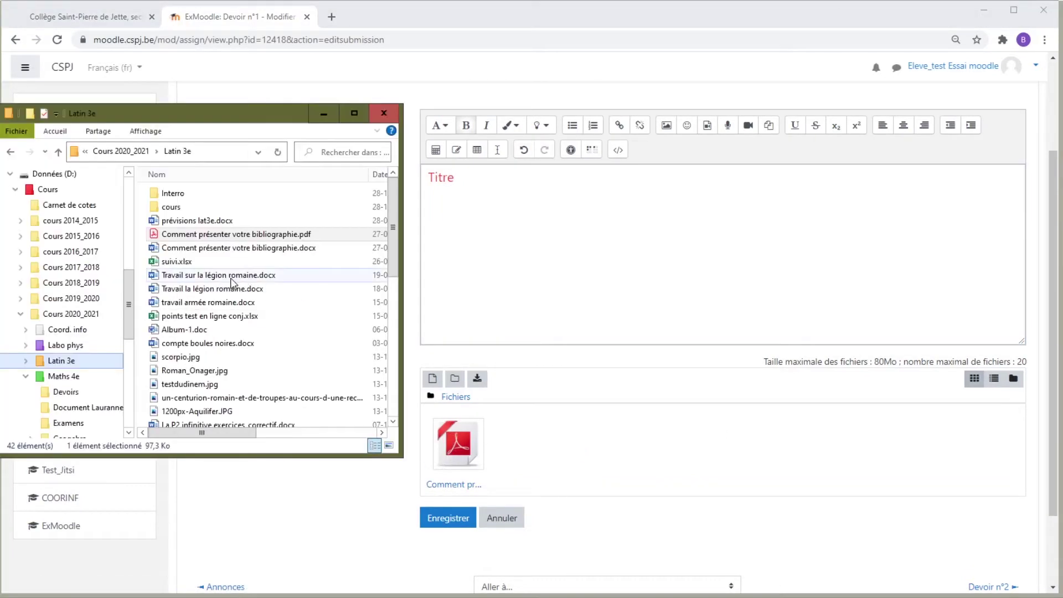
scroll(230, 287, down, 3)
drag(219, 328, 542, 437)
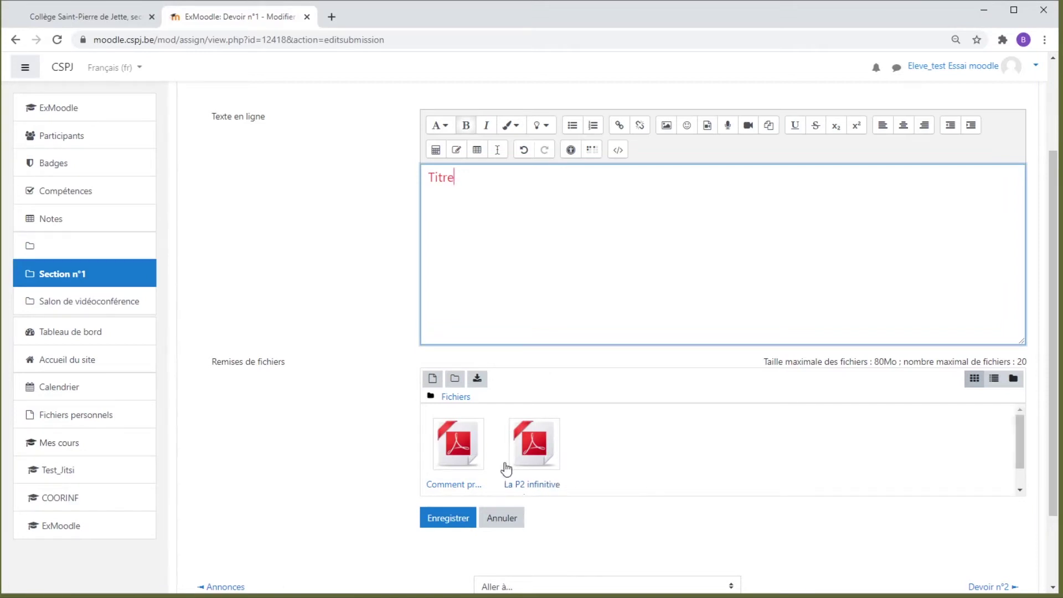
View the details of Comment présenter votre bibliographie.pdf and delete it from the submission files
click(468, 458)
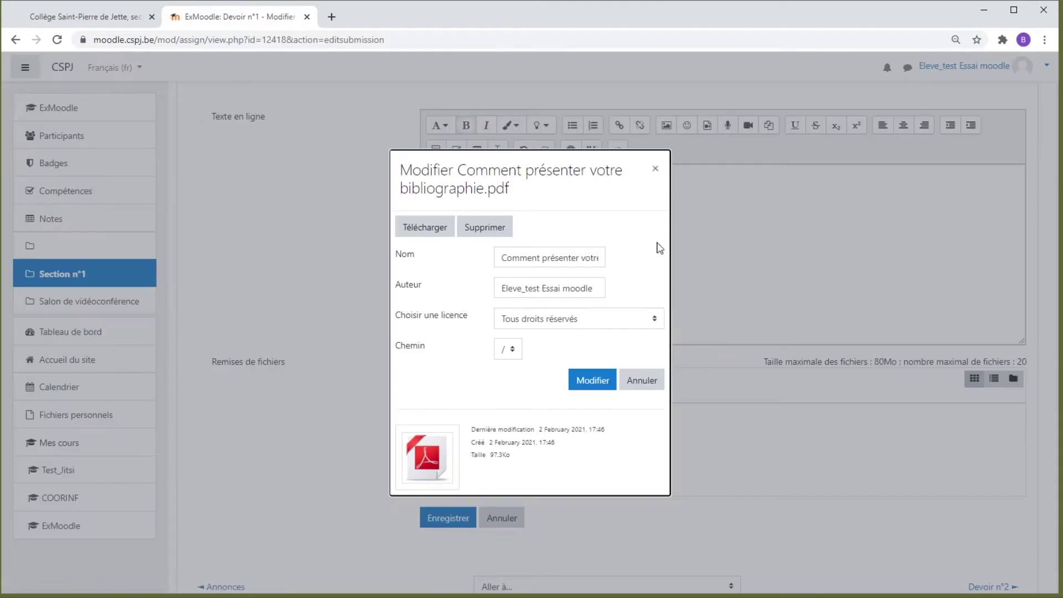
click(655, 168)
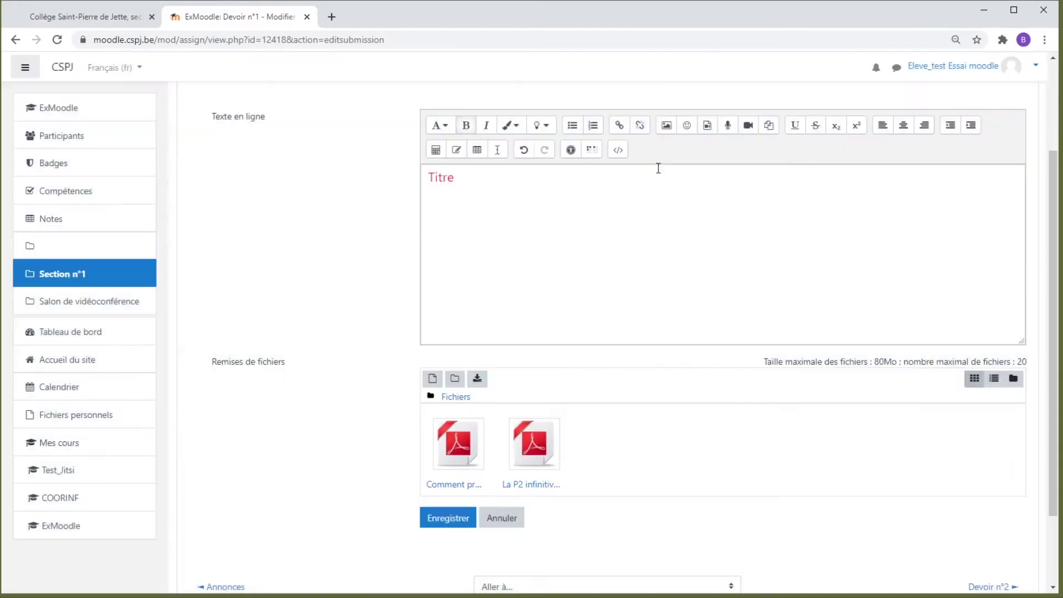
click(465, 459)
click(498, 229)
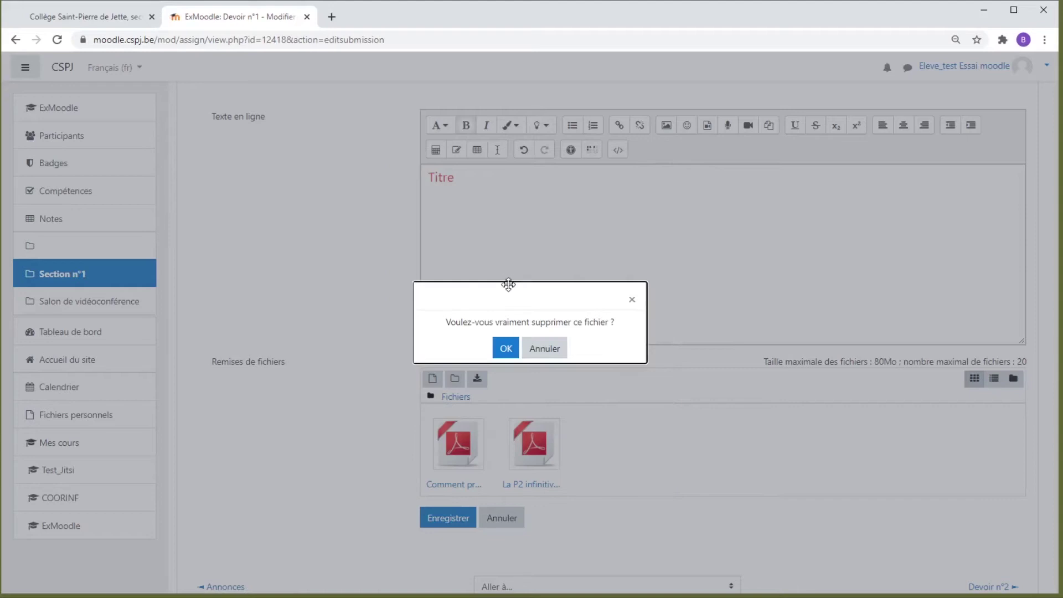
click(505, 347)
Examine the name and author fields of La P2 infinitive exercices_correctif.pdf and delete the file from the submission
click(489, 423)
drag(519, 261, 604, 312)
drag(525, 287, 572, 287)
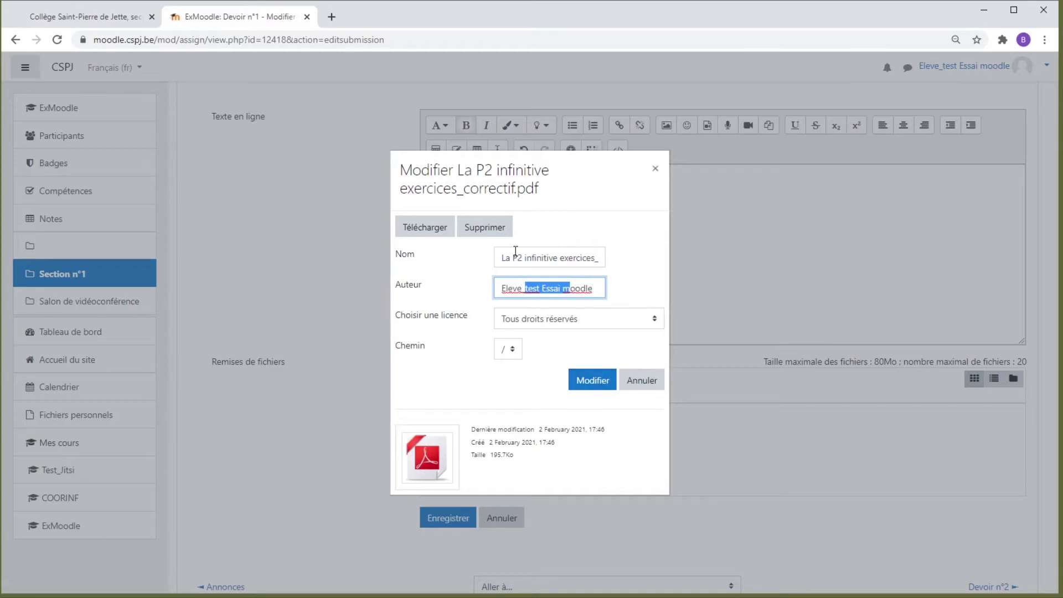
click(485, 227)
click(515, 350)
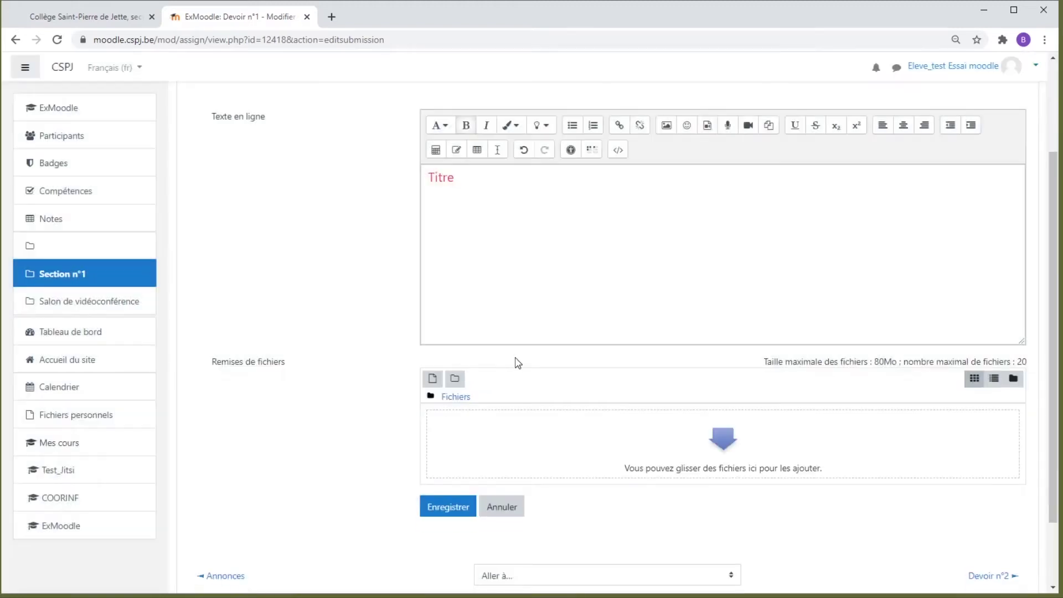
Upload Comment présenter votre bibliographie.pdf from the Latin 3e folder to the submission through the file picker
click(434, 386)
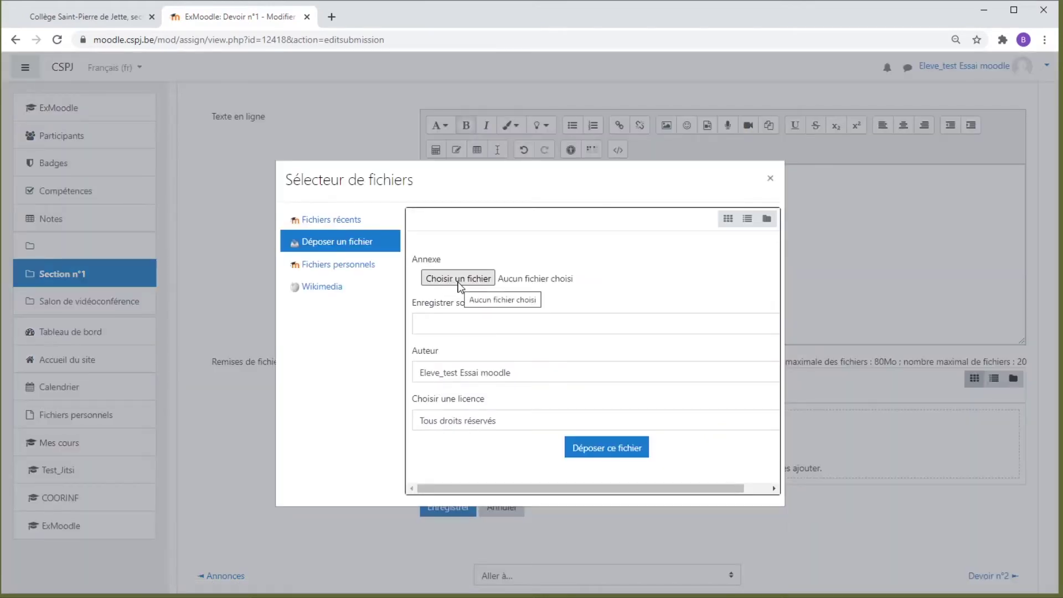
click(459, 283)
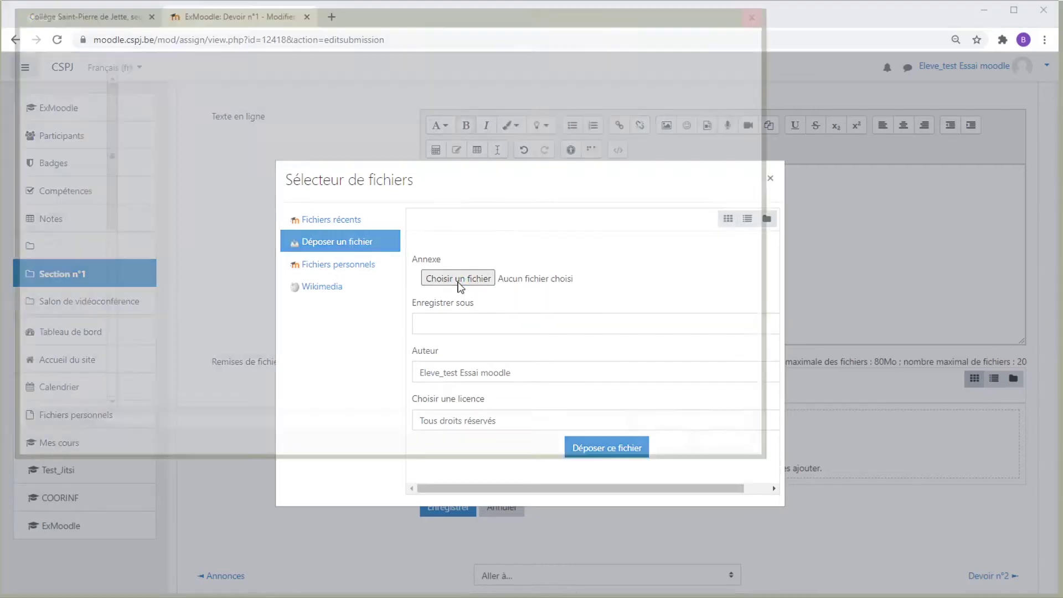
scroll(104, 257, up, 4)
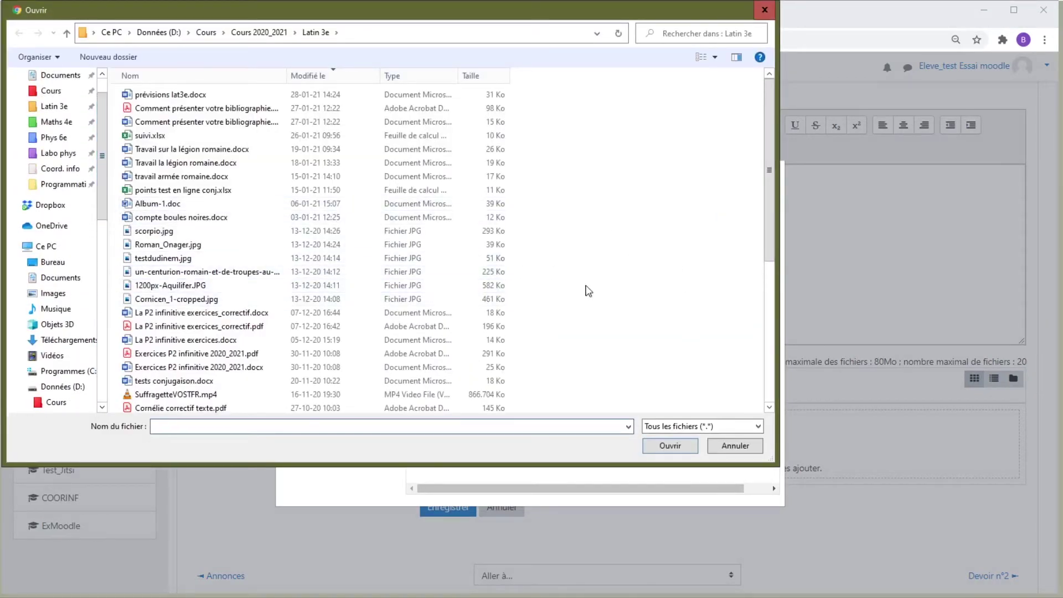
scroll(97, 142, up, 1)
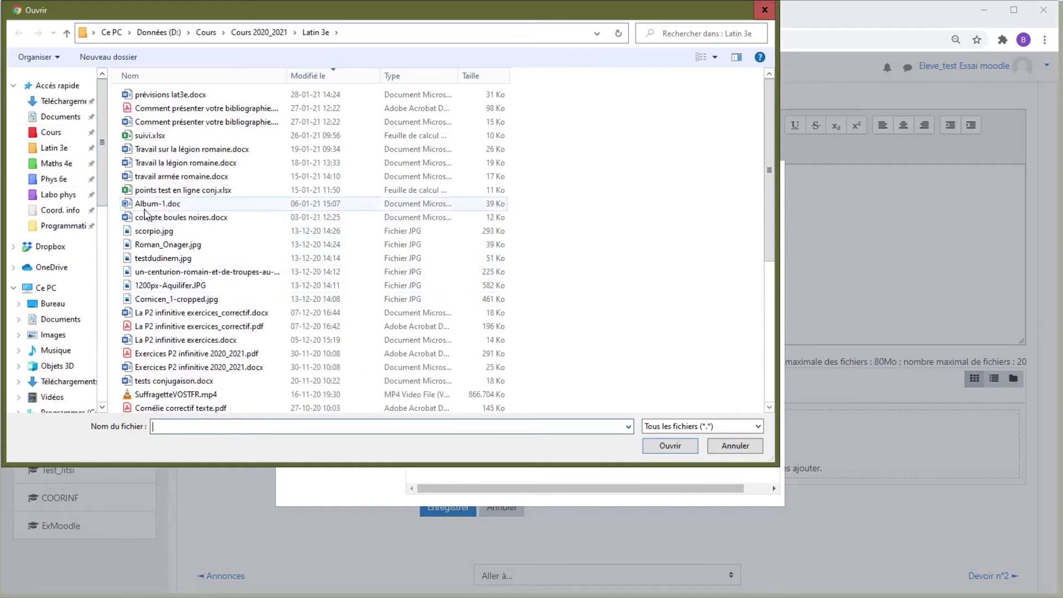
click(172, 109)
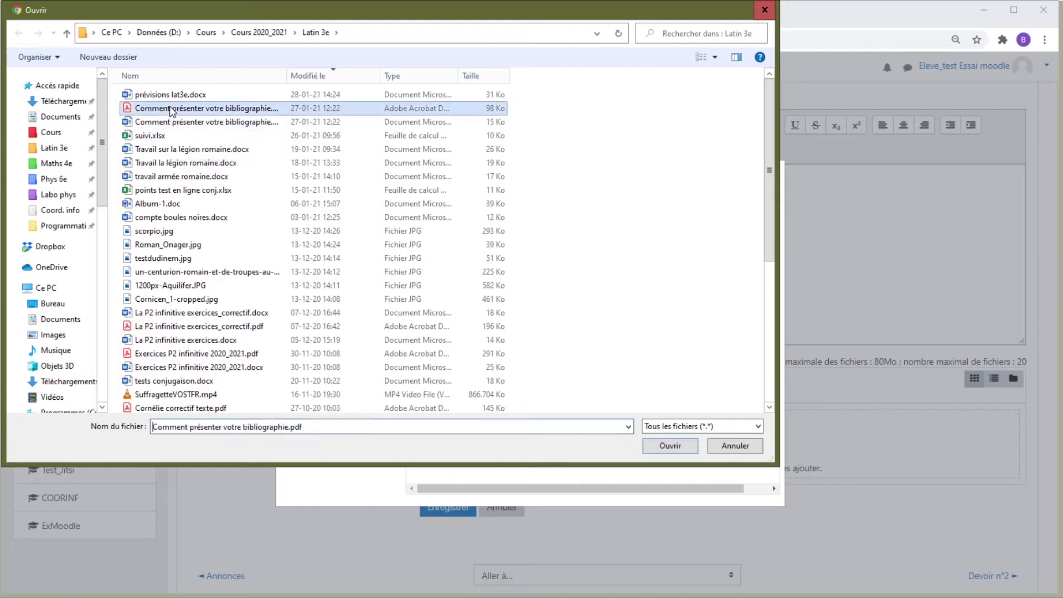
click(652, 448)
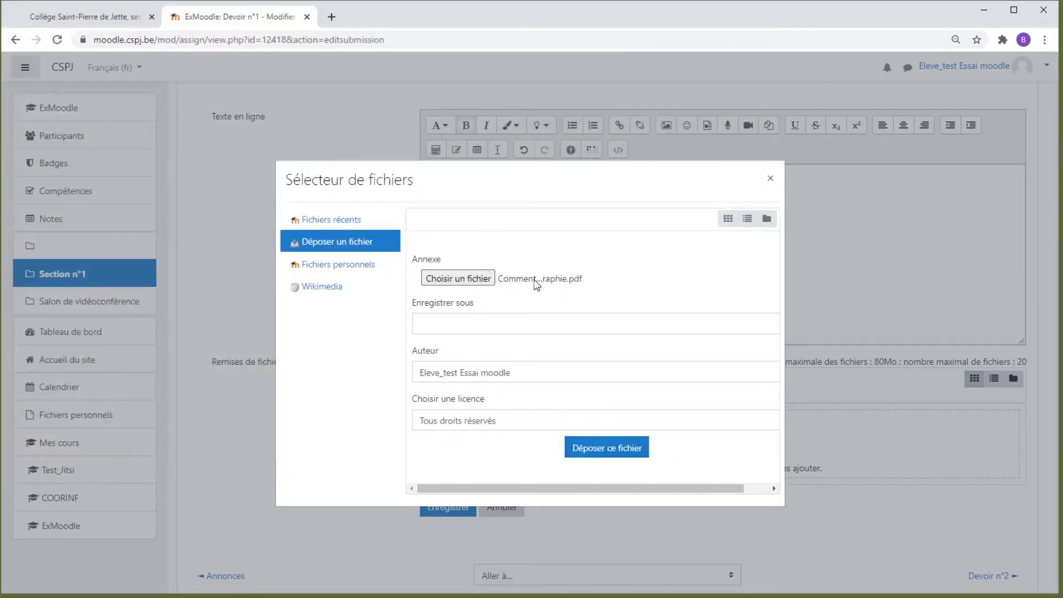
click(609, 447)
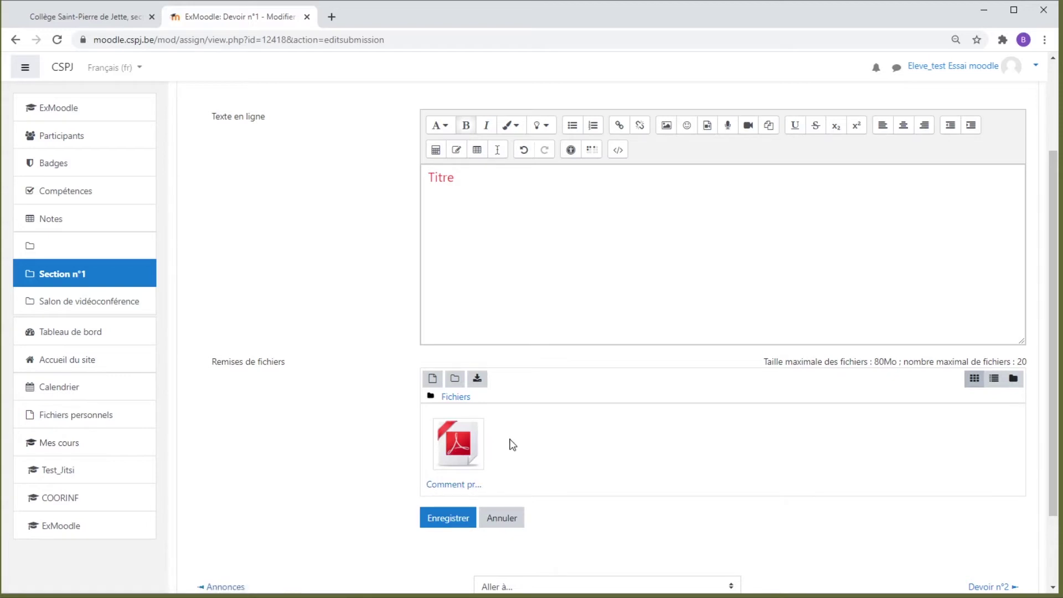
scroll(498, 410, down, 2)
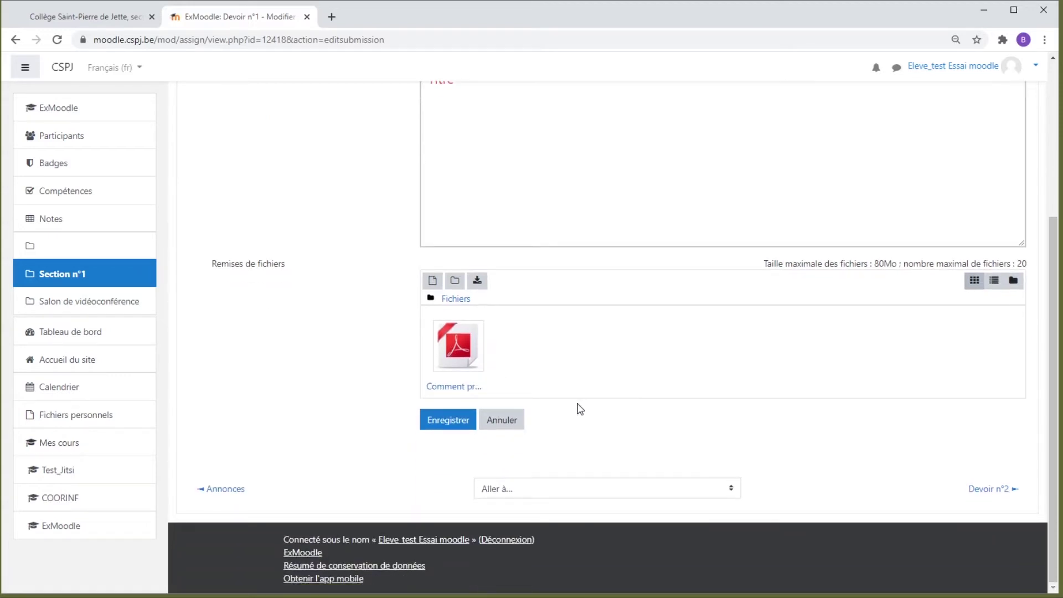
scroll(572, 412, up, 3)
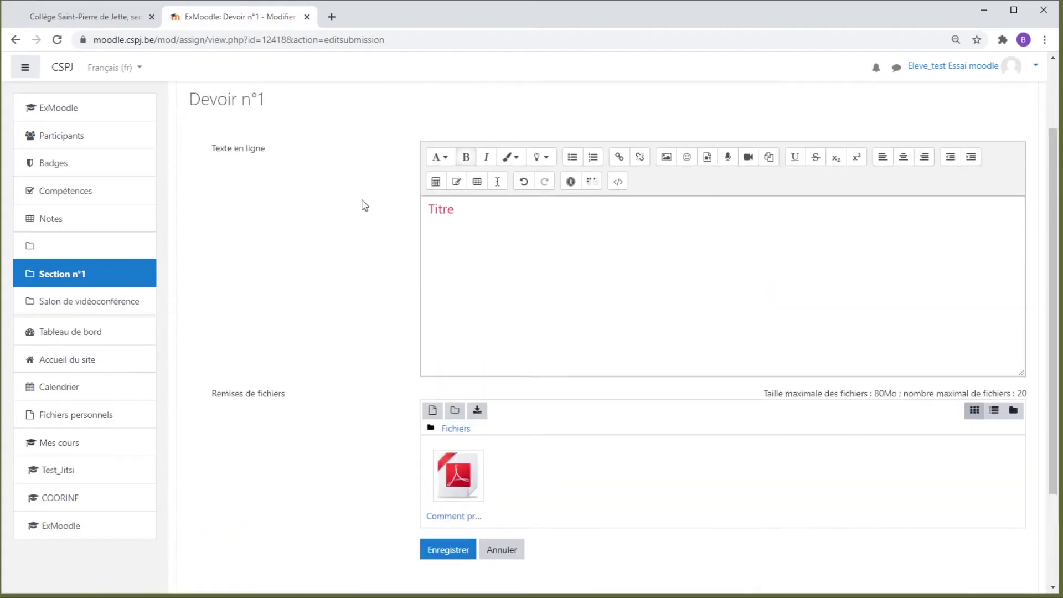
scroll(493, 380, down, 1)
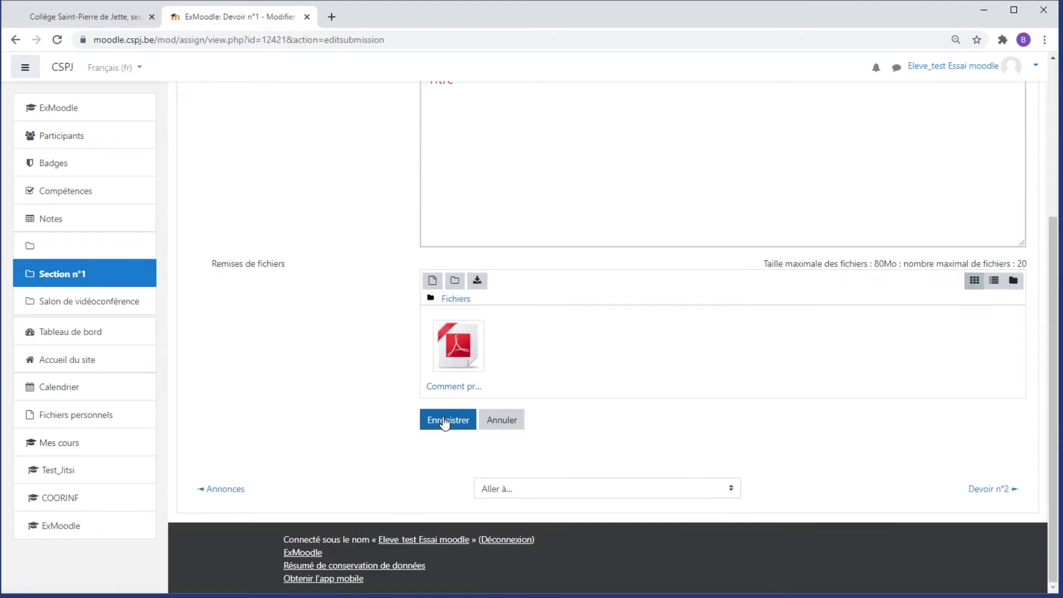
Save the Devoir n°1 submission and review the draft's status, dates, online text, attached file and available actions
click(445, 420)
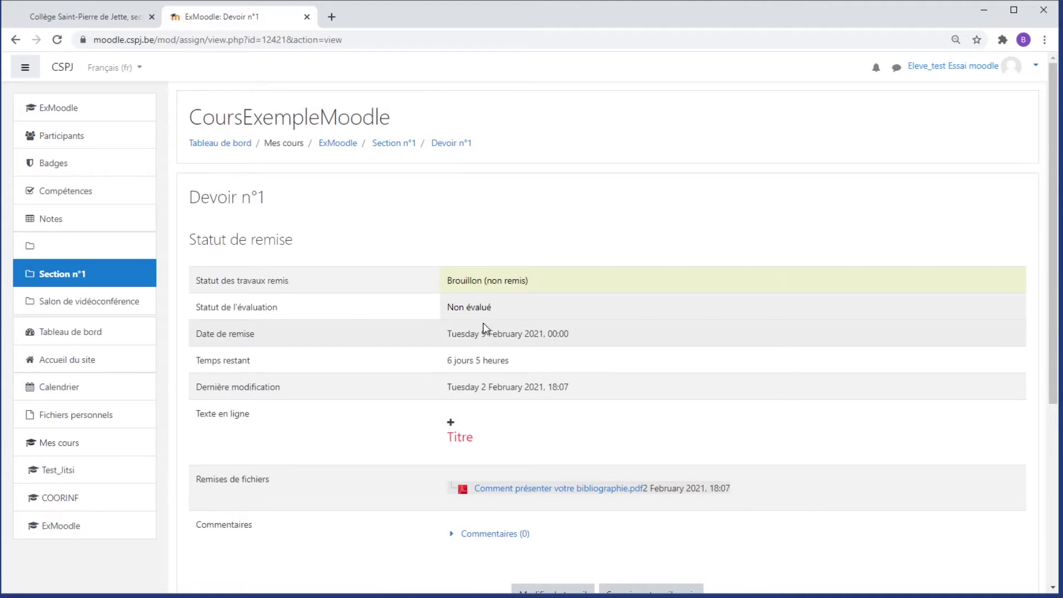
scroll(483, 328, down, 1)
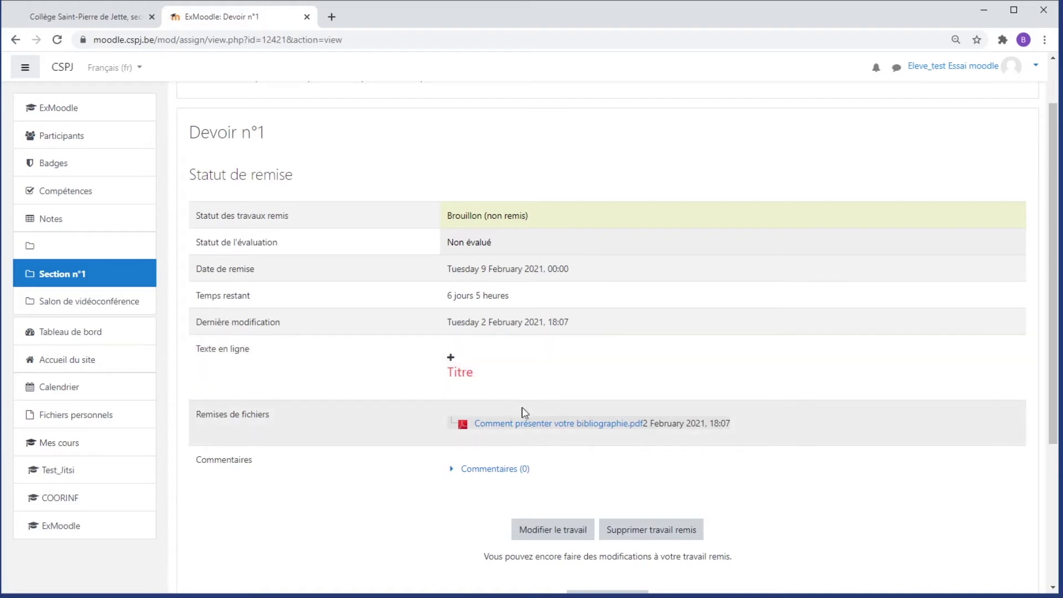
scroll(518, 400, down, 2)
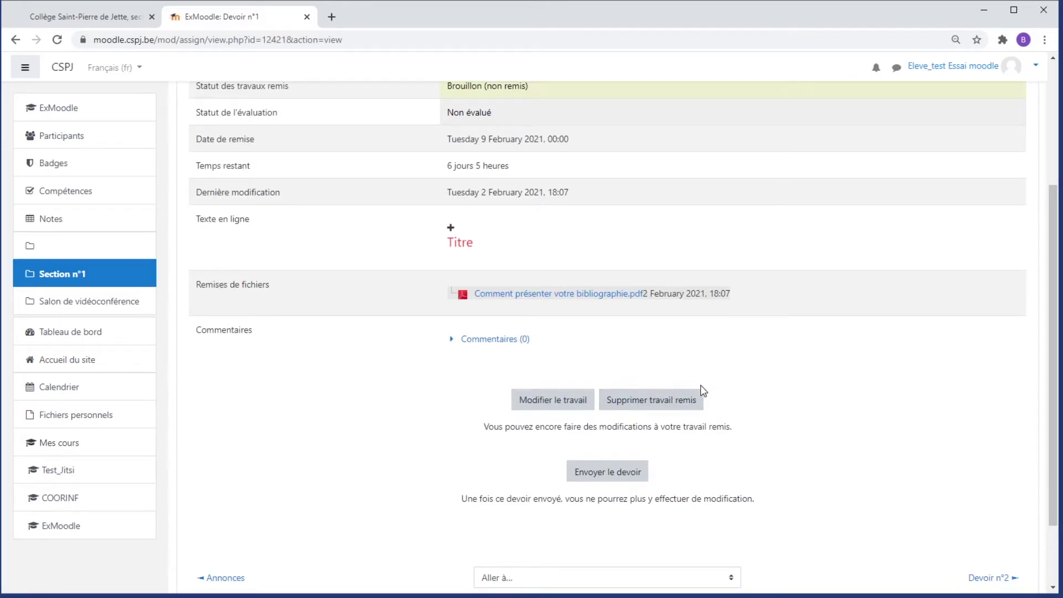
scroll(464, 324, up, 1)
scroll(464, 323, up, 2)
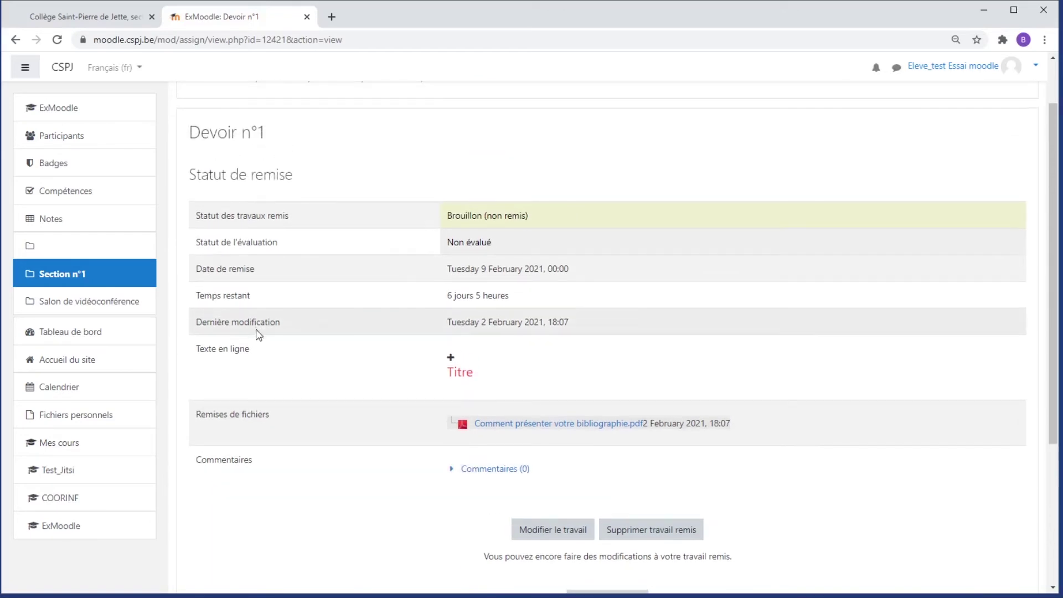
scroll(536, 381, down, 3)
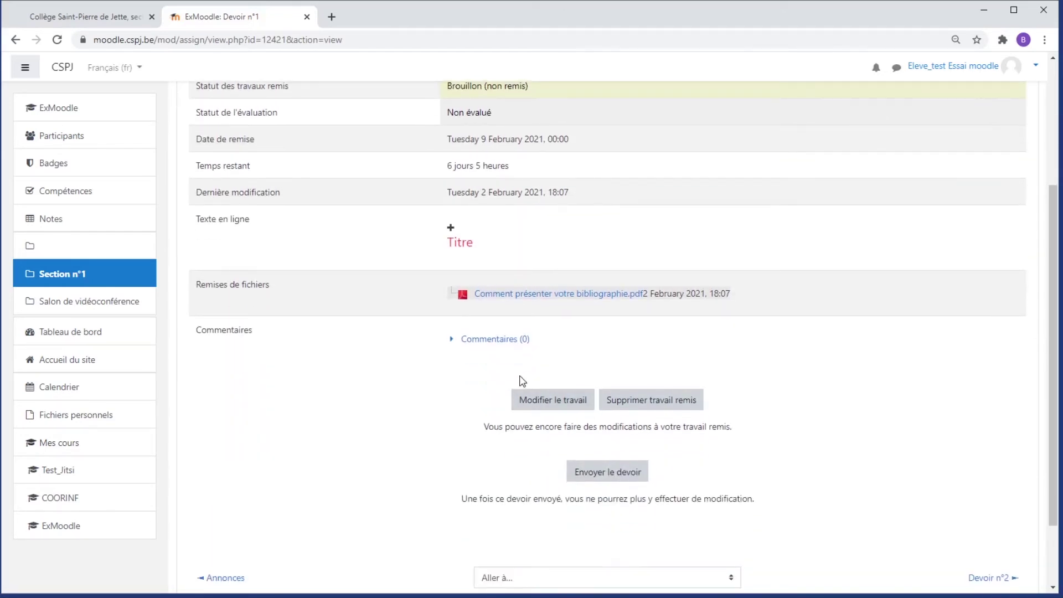
scroll(325, 246, up, 3)
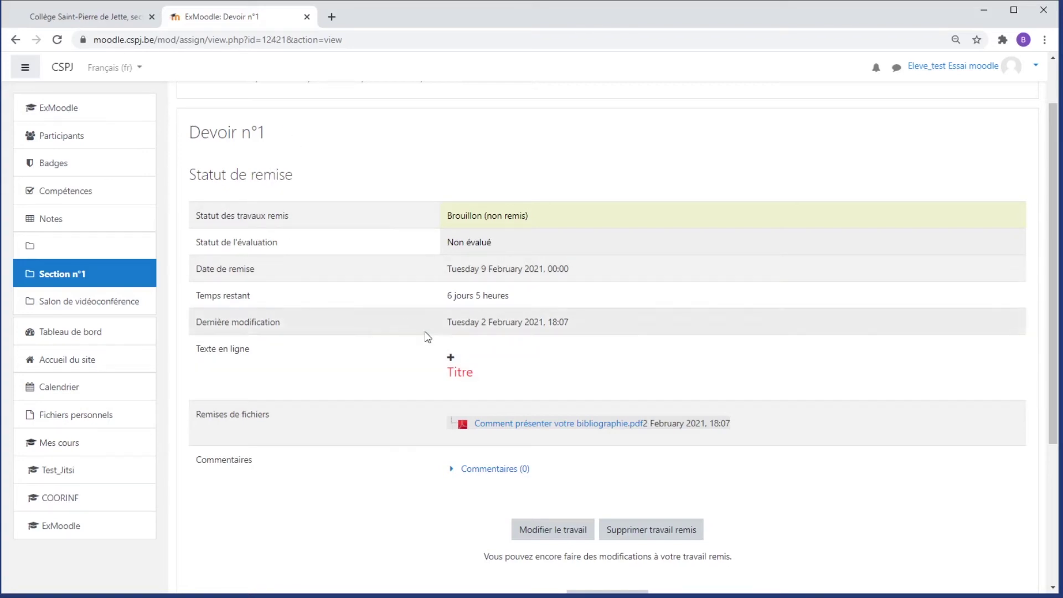
scroll(498, 349, down, 3)
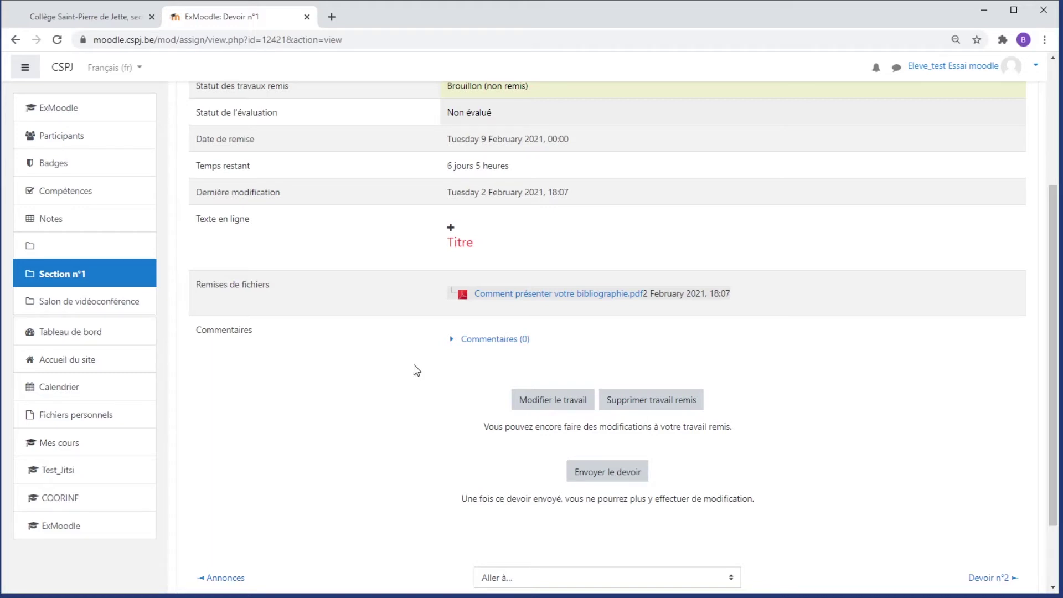
scroll(432, 363, up, 1)
scroll(586, 482, down, 1)
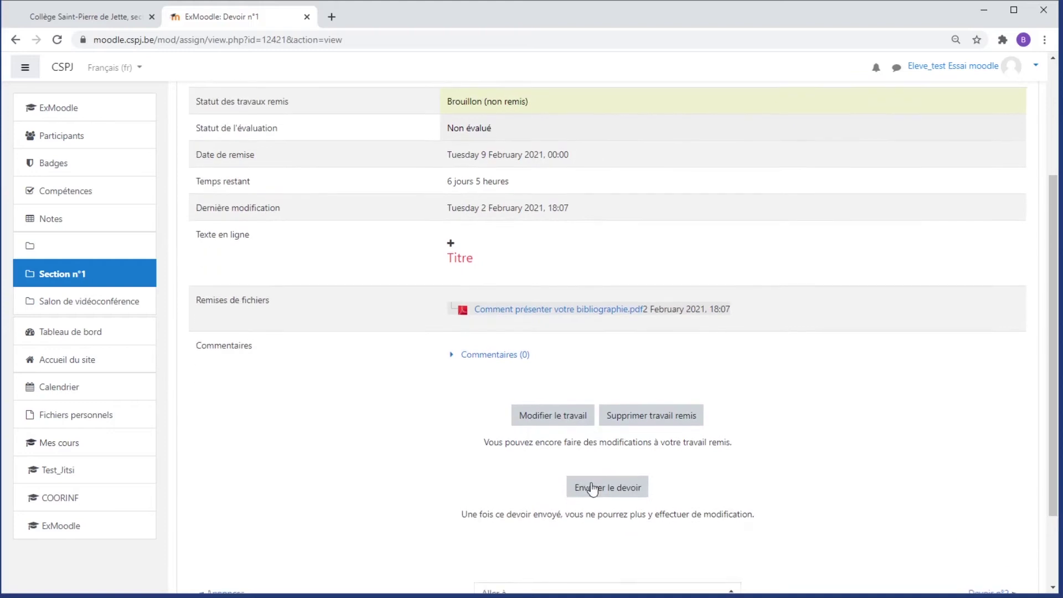
Send Devoir n°1 for evaluation, declaring it as the student's own work, and check its submission status
click(634, 479)
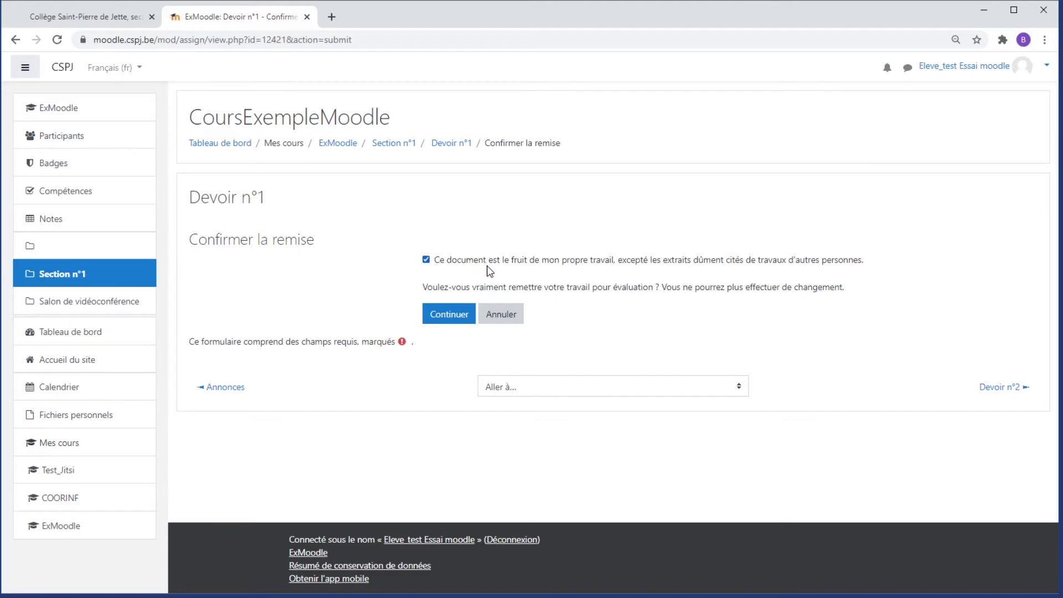
click(453, 323)
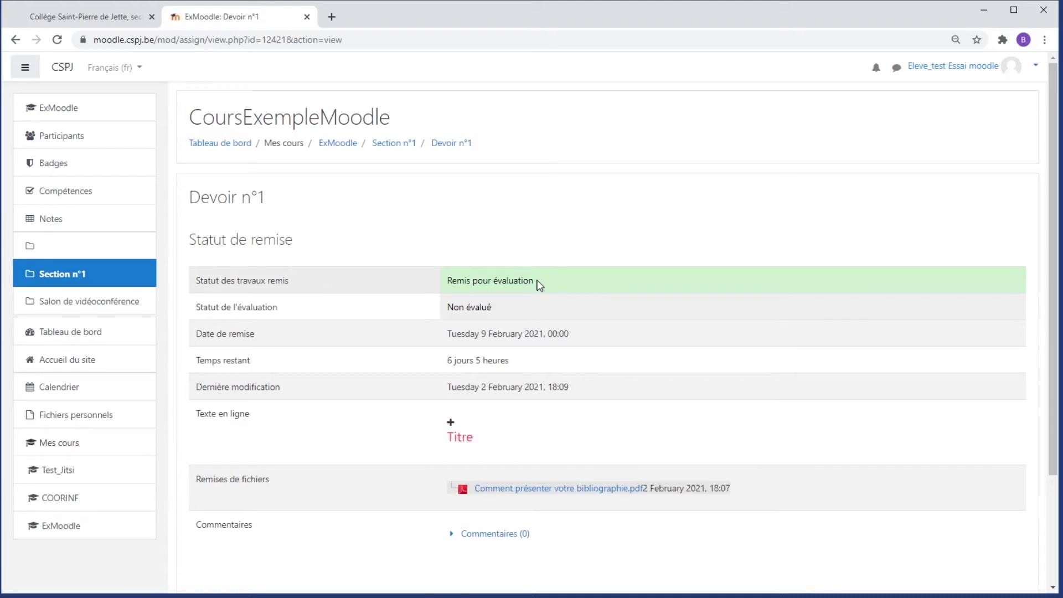
scroll(540, 285, down, 3)
scroll(622, 323, up, 3)
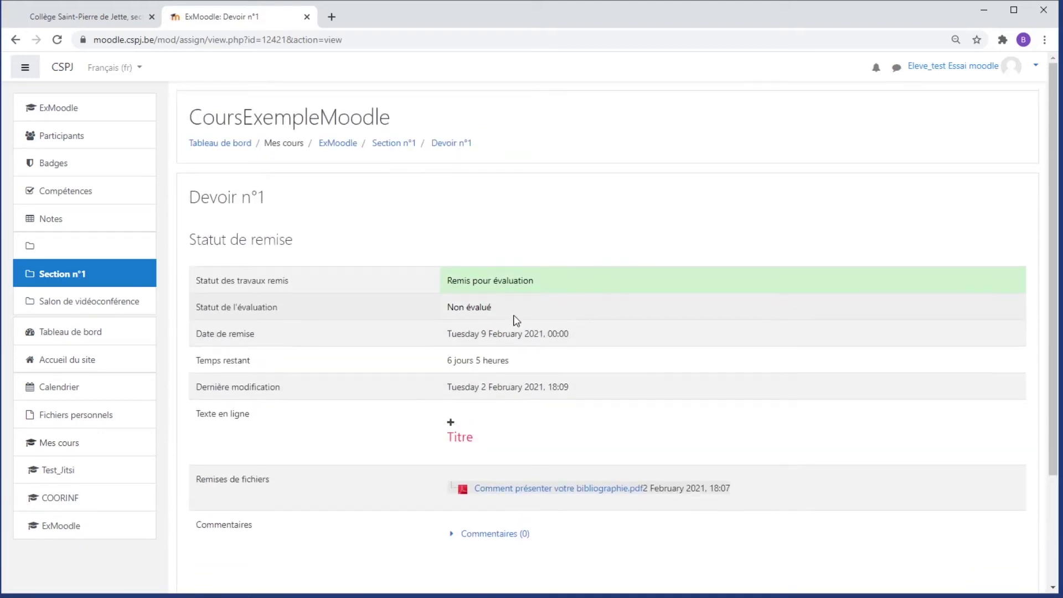
Return to the ExMoodle course page and reopen Devoir n°1 to review its submission details
click(347, 142)
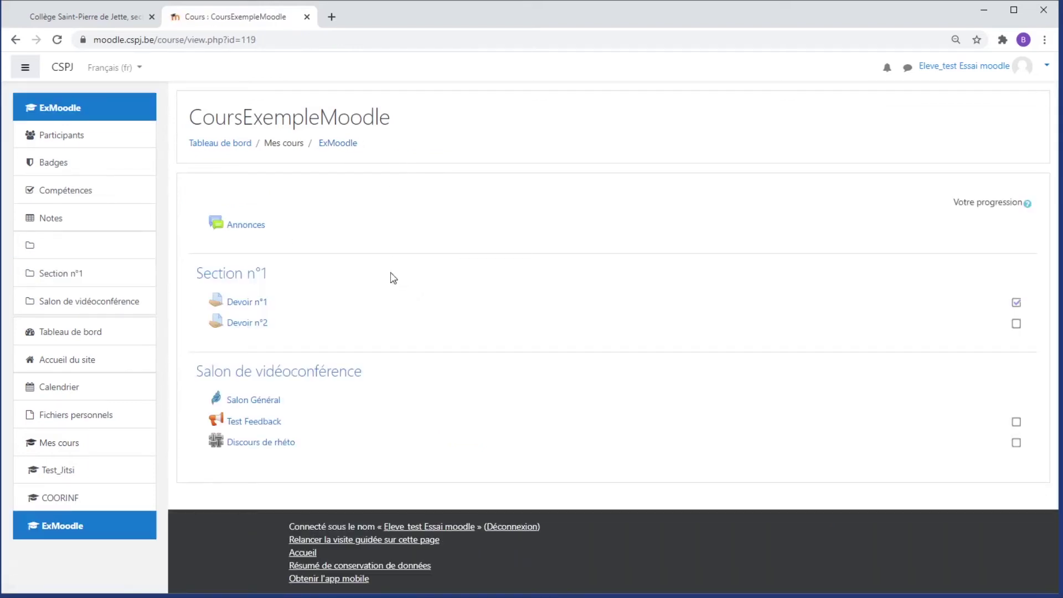
click(250, 302)
scroll(609, 261, down, 1)
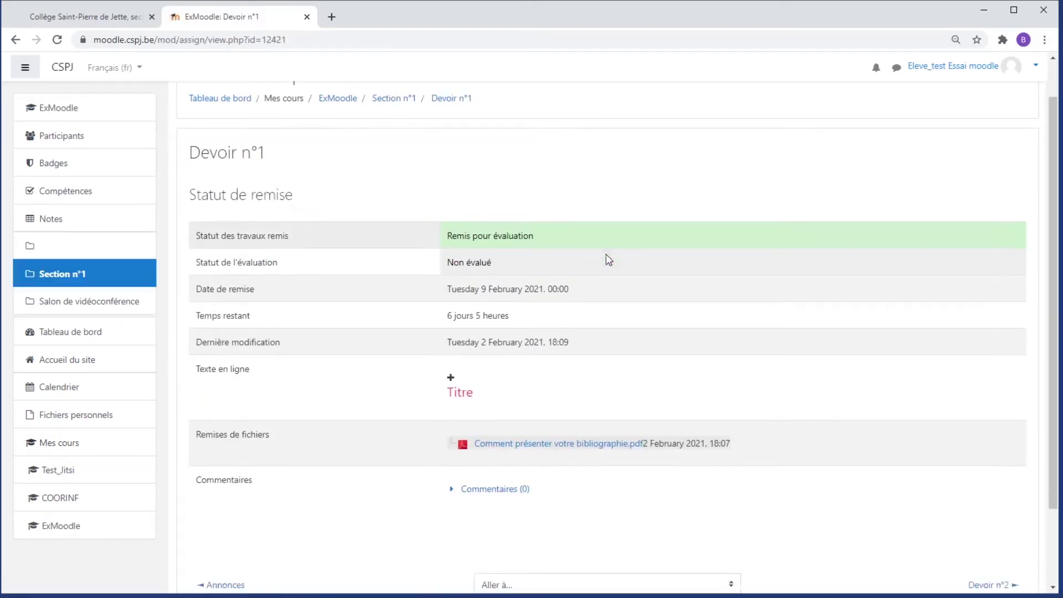
scroll(608, 260, down, 2)
scroll(629, 327, up, 3)
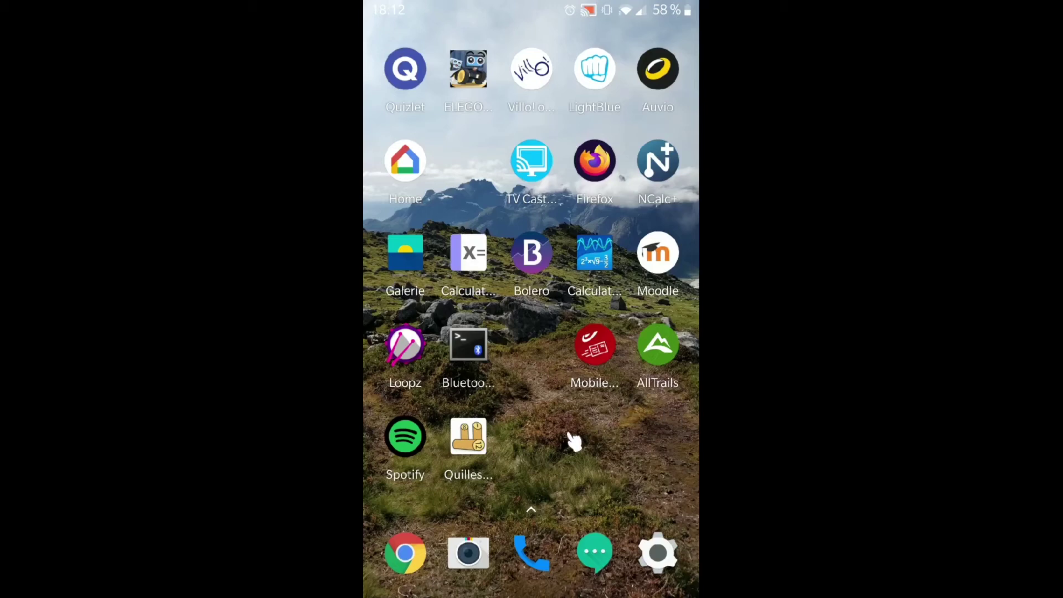
Switch to the Moodle mobile app and start adding a submission to Devoir n°2 in CoursExempleMoodle
click(658, 268)
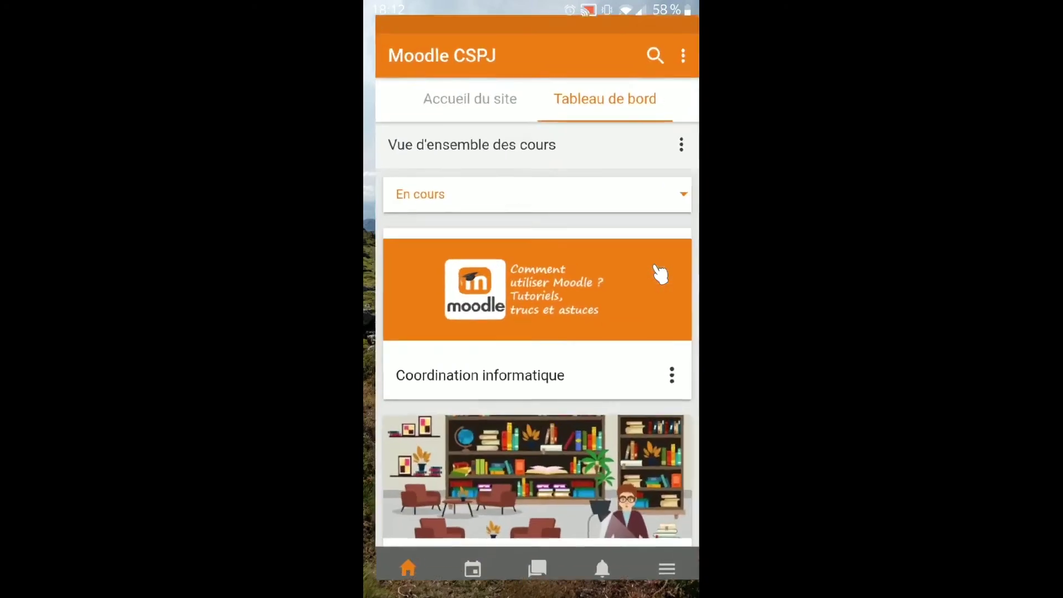
scroll(565, 451, down, 4)
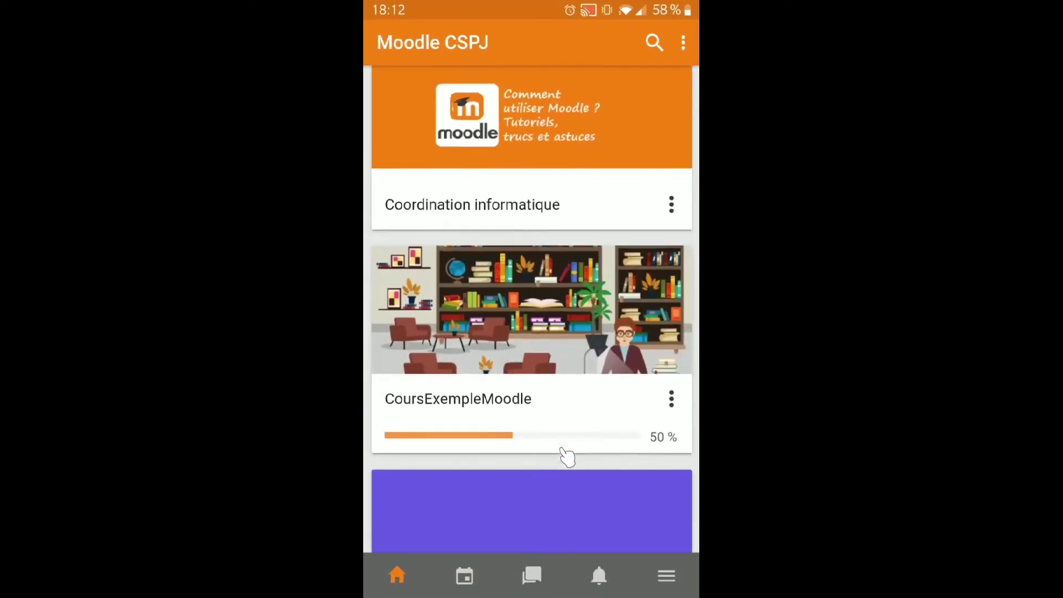
click(540, 308)
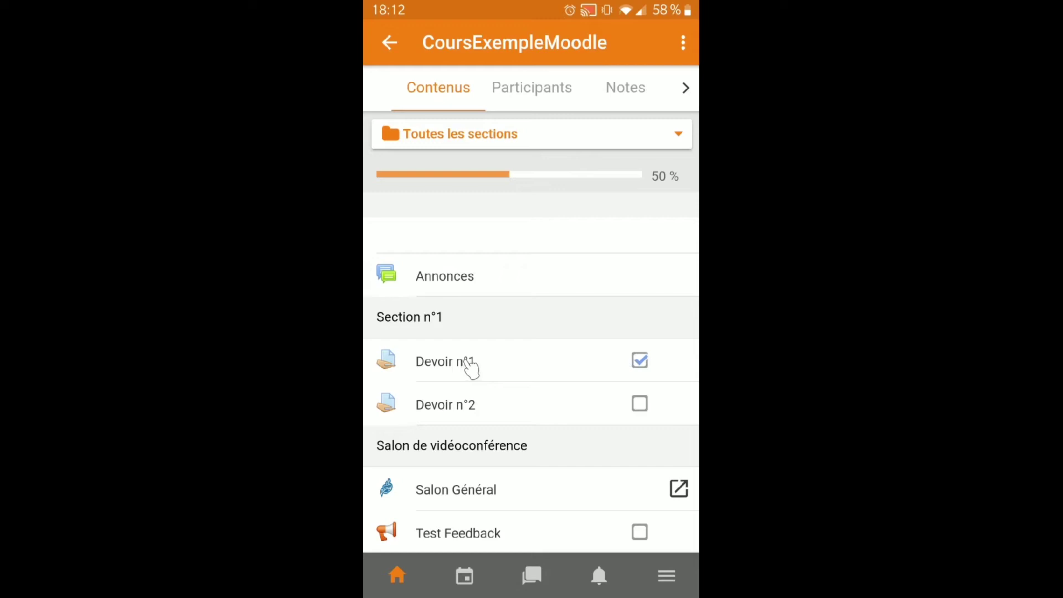
click(473, 410)
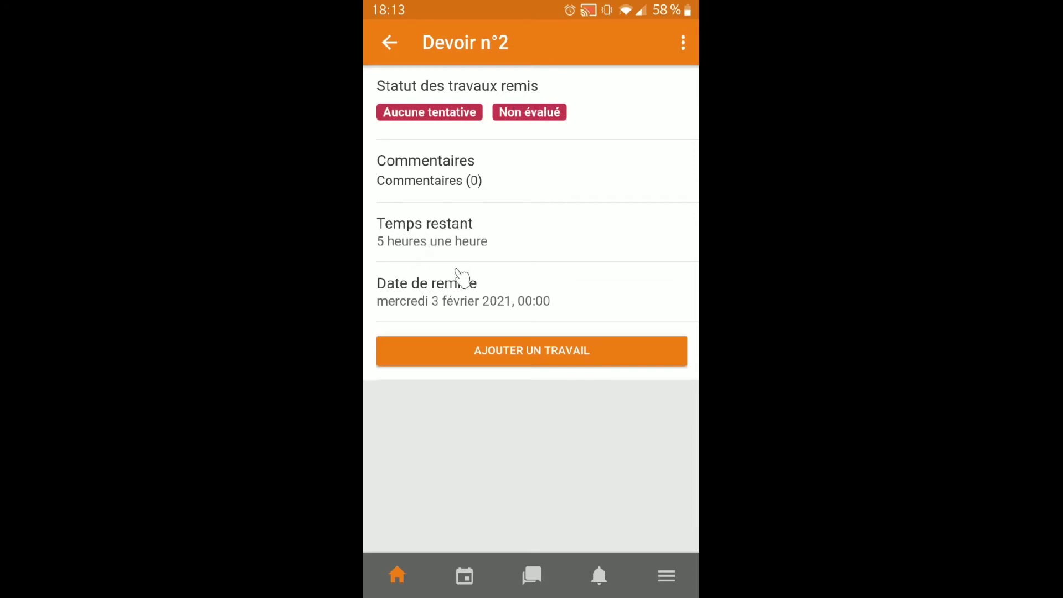
click(520, 358)
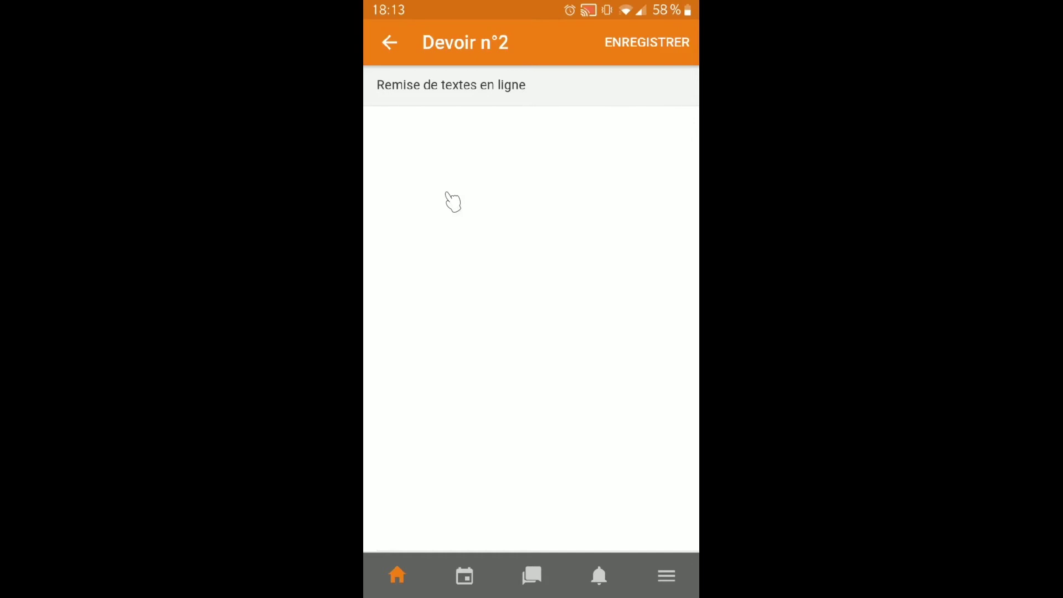
Examine the online text editor's formatting options and the file submission area of Devoir n°2
click(453, 202)
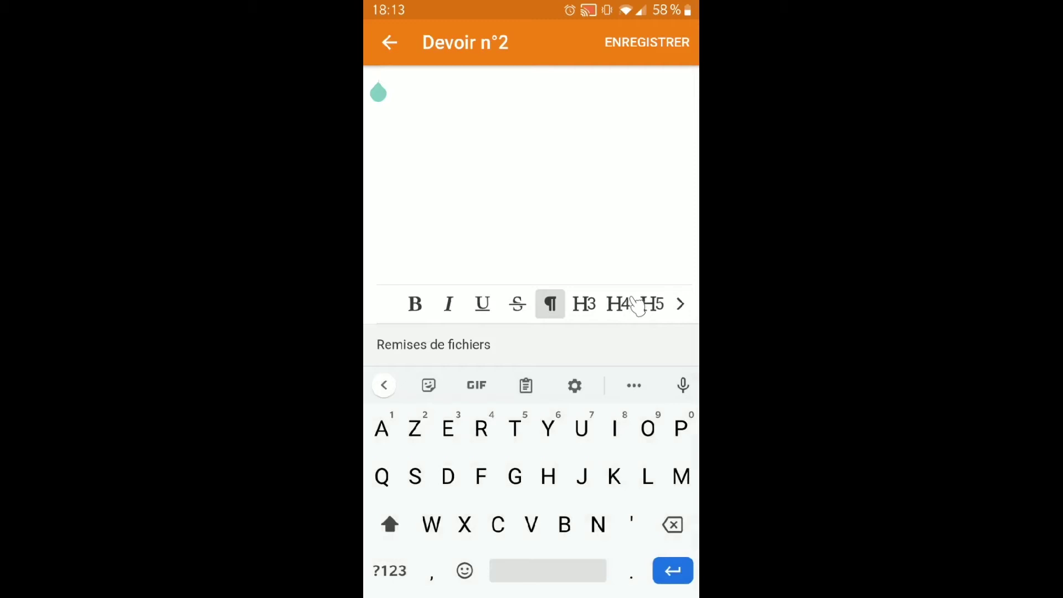
scroll(637, 306, right, 2)
scroll(636, 305, right, 3)
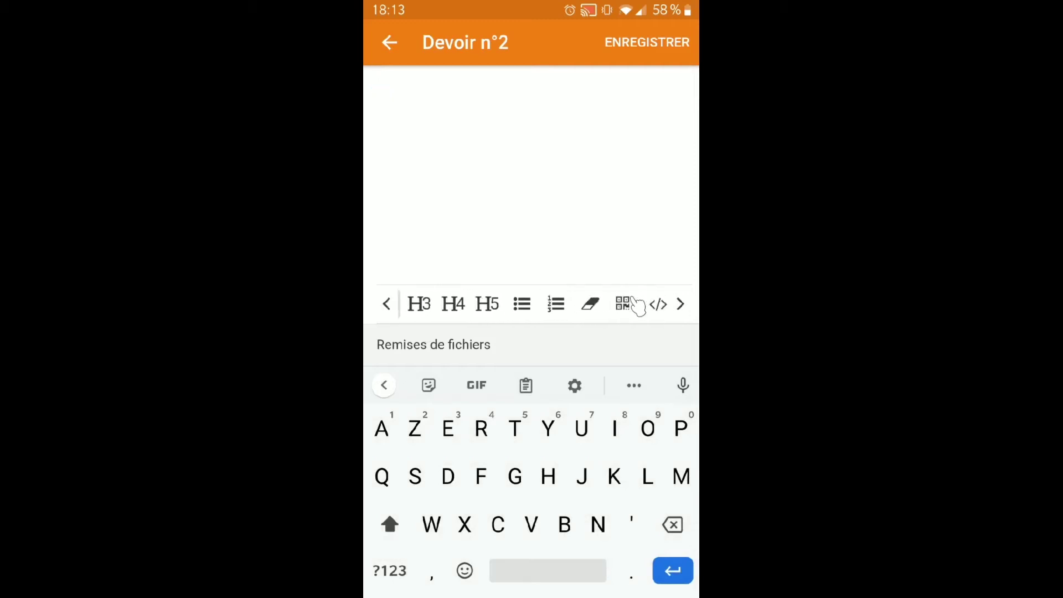
click(637, 305)
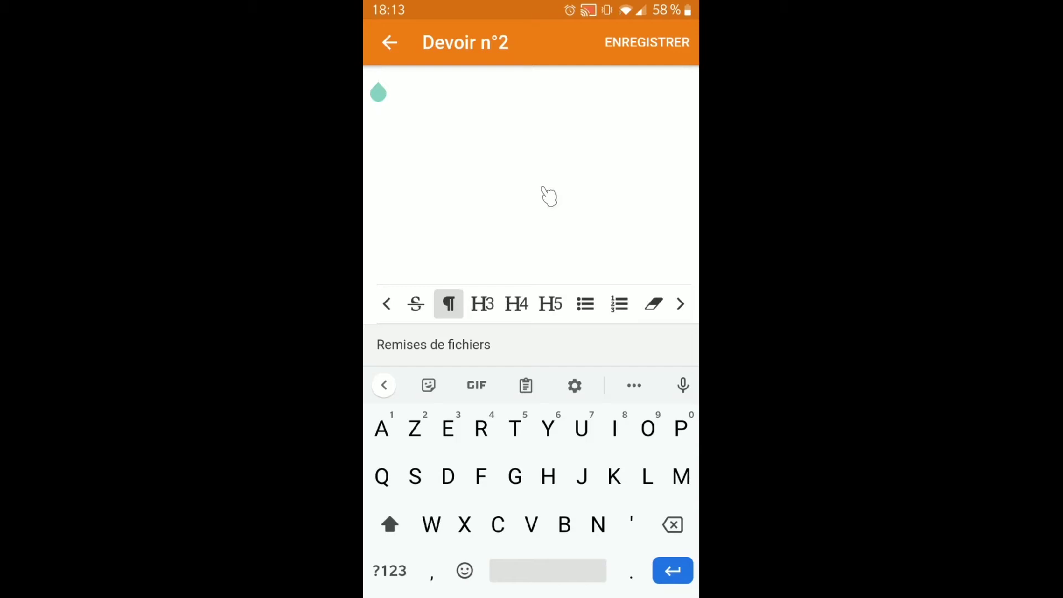
key(Escape)
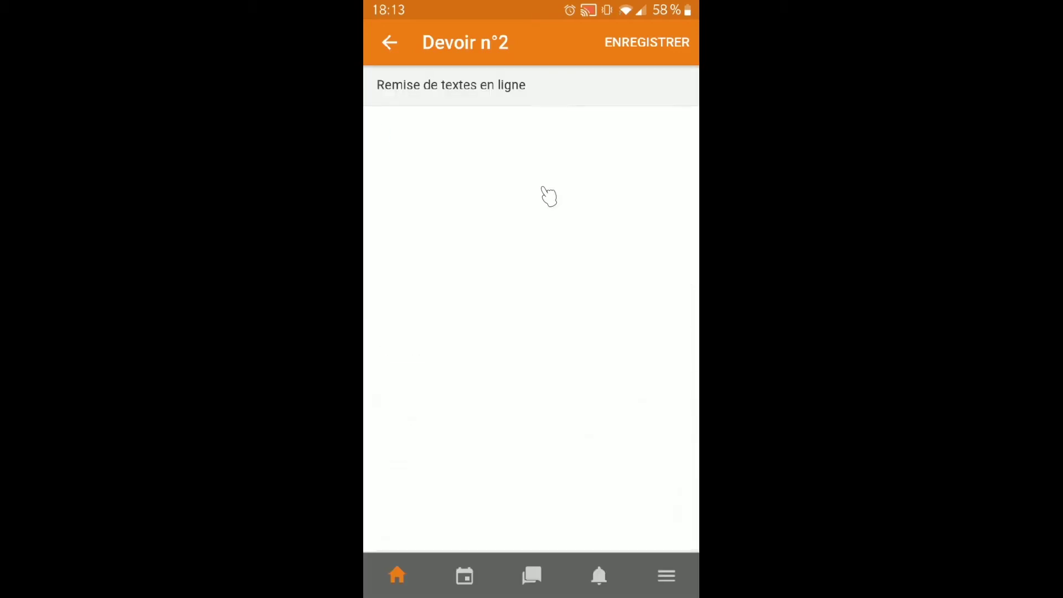
scroll(548, 197, down, 5)
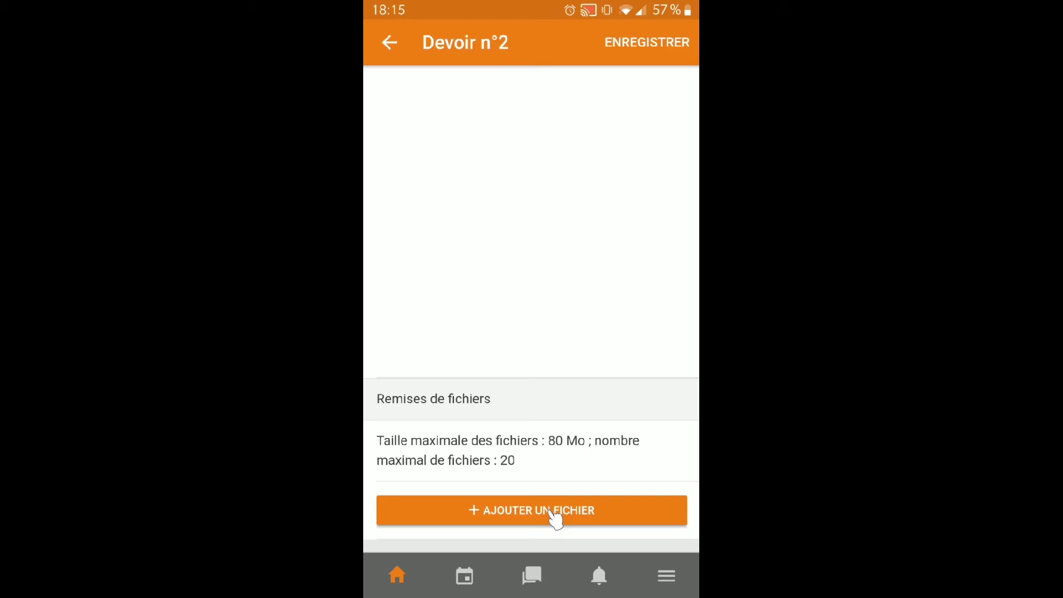
Switch to CamScanner, capture the two homework pages as a multi-page document scan and open the captured batch
key(Home)
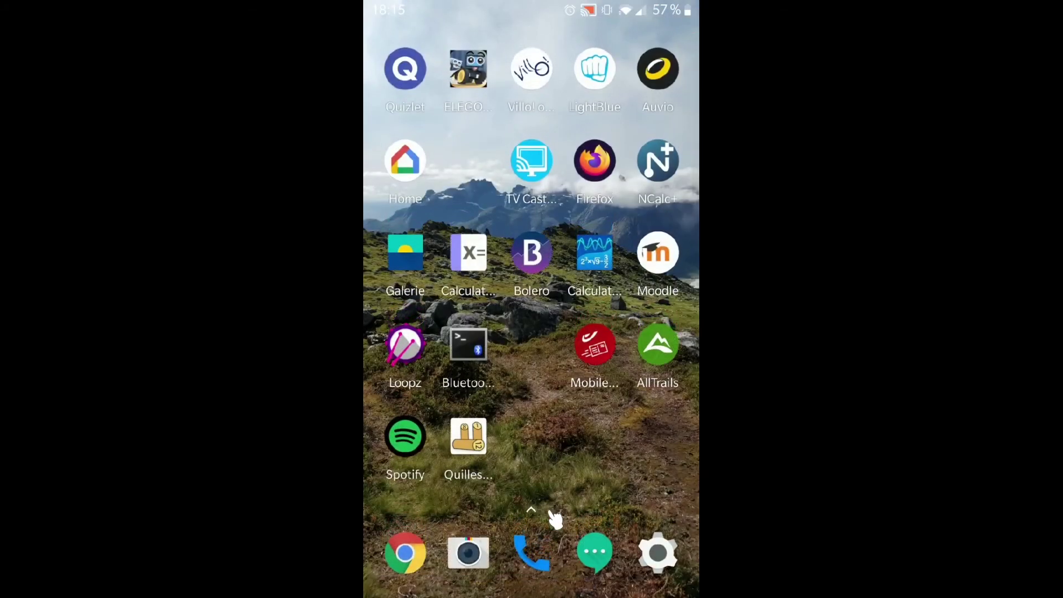
scroll(555, 519, down, 2)
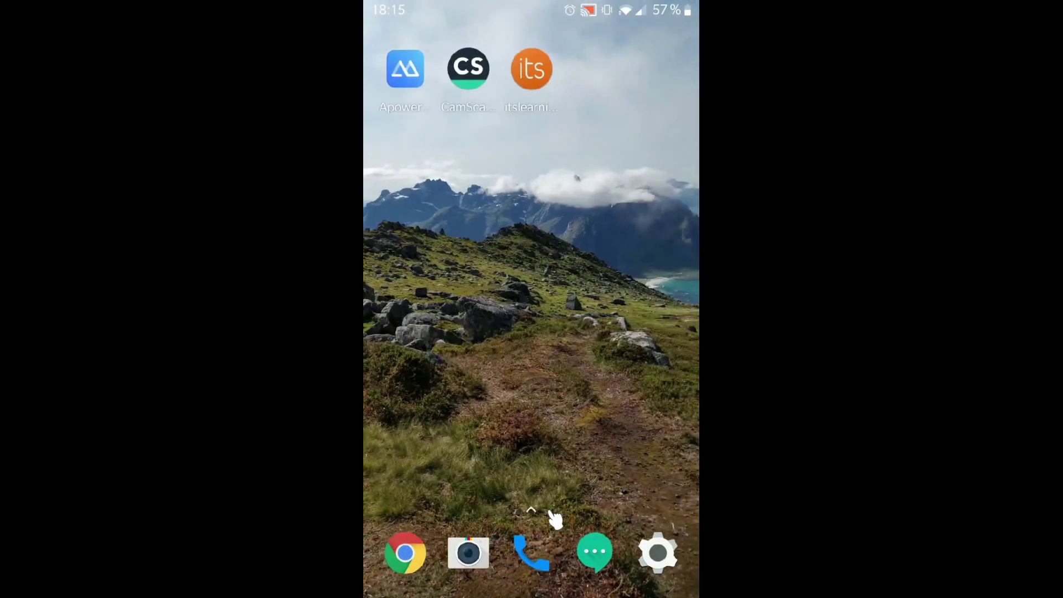
click(468, 83)
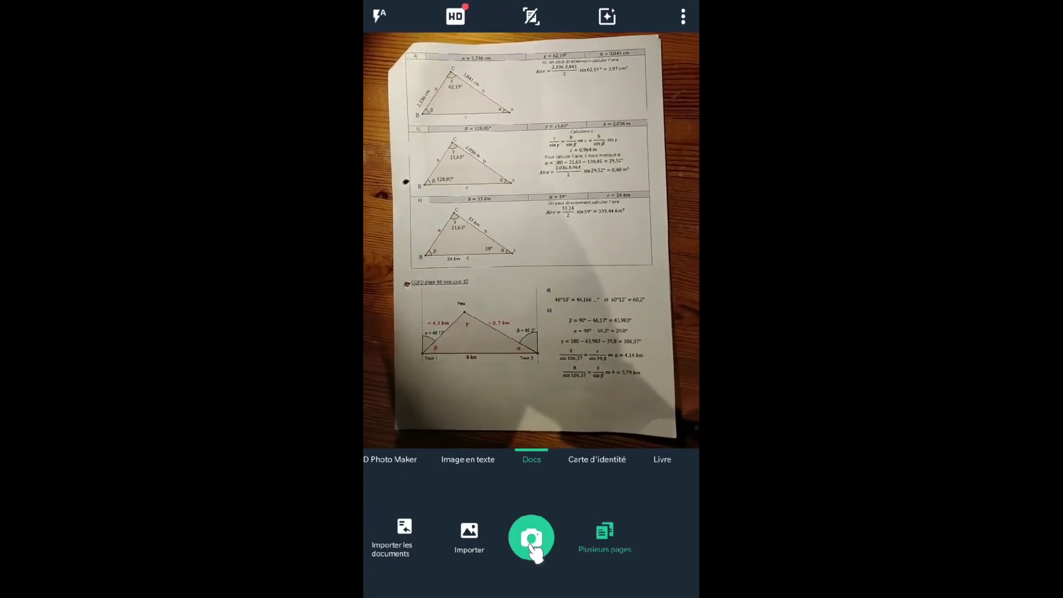
click(533, 545)
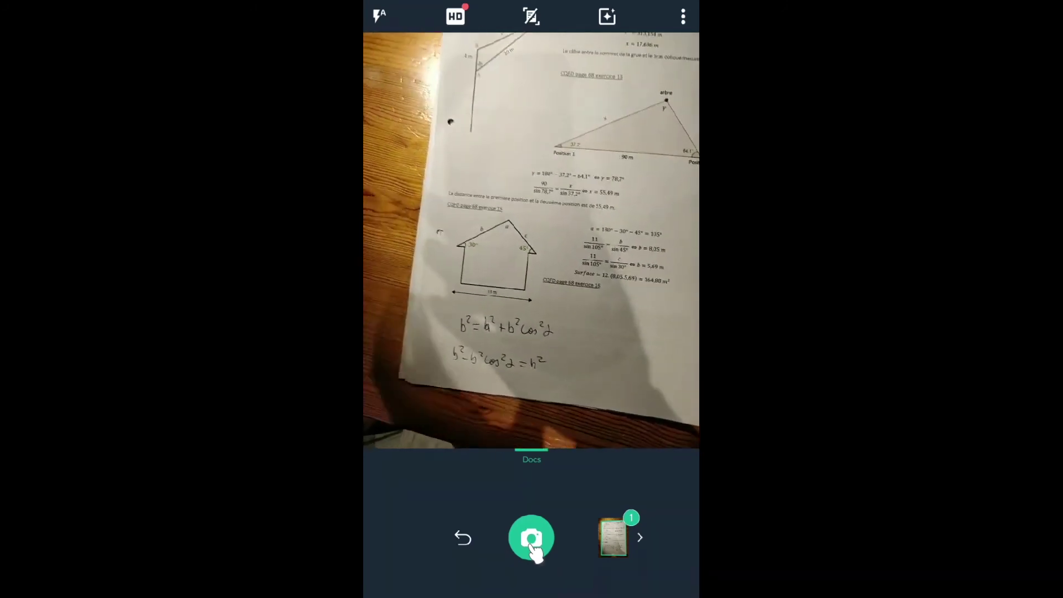
click(530, 545)
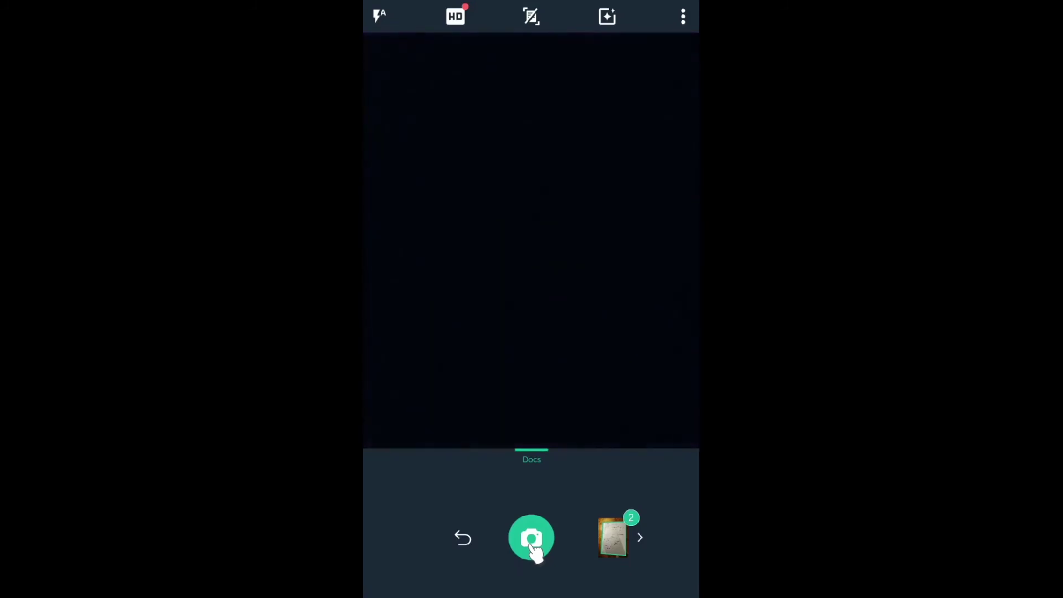
click(613, 537)
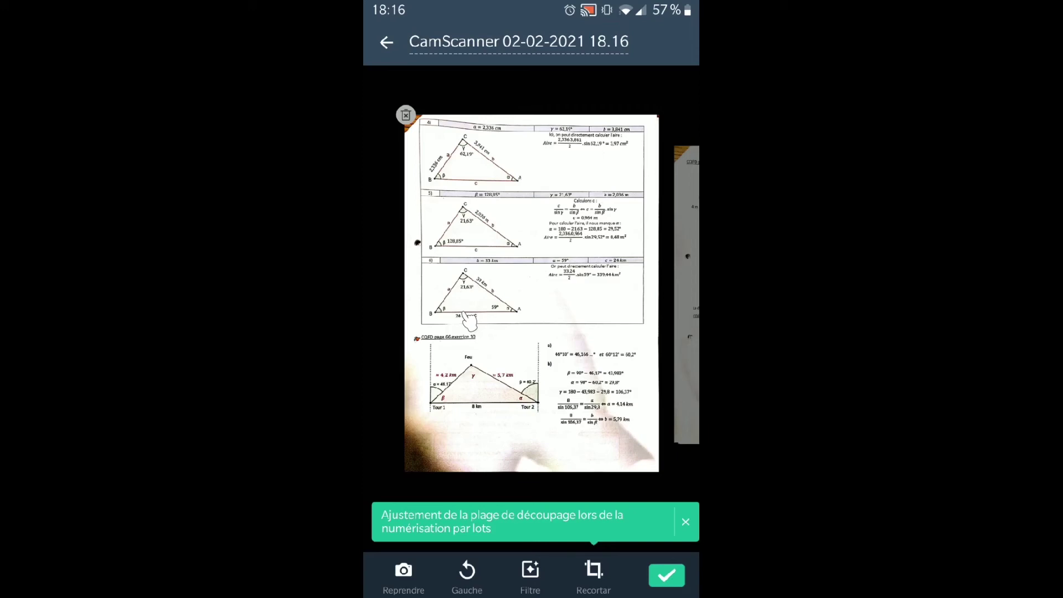
Rename the scanned document as essai devoir
click(500, 51)
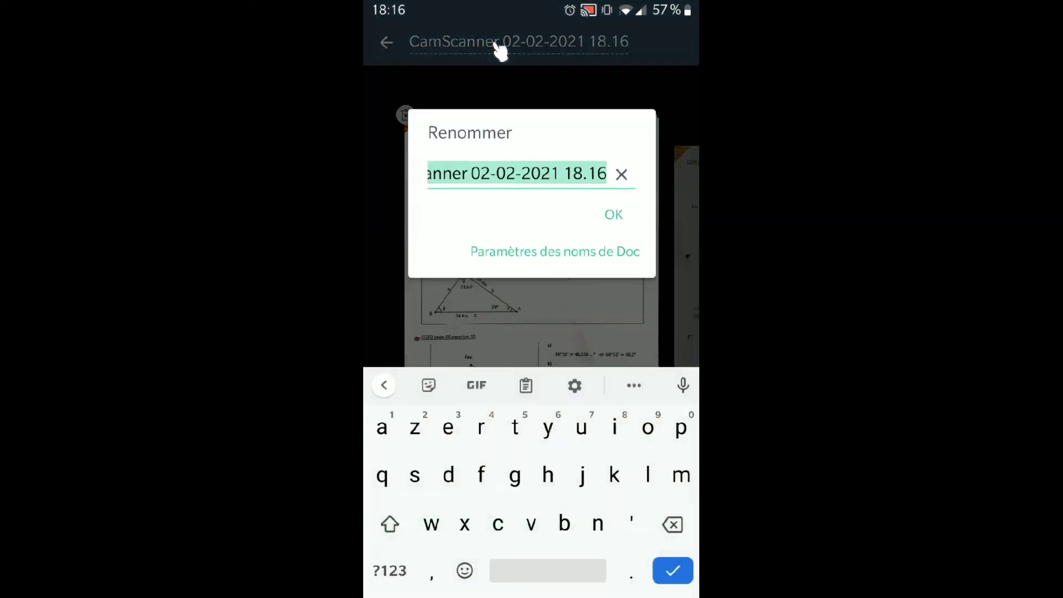
key(BackSpace)
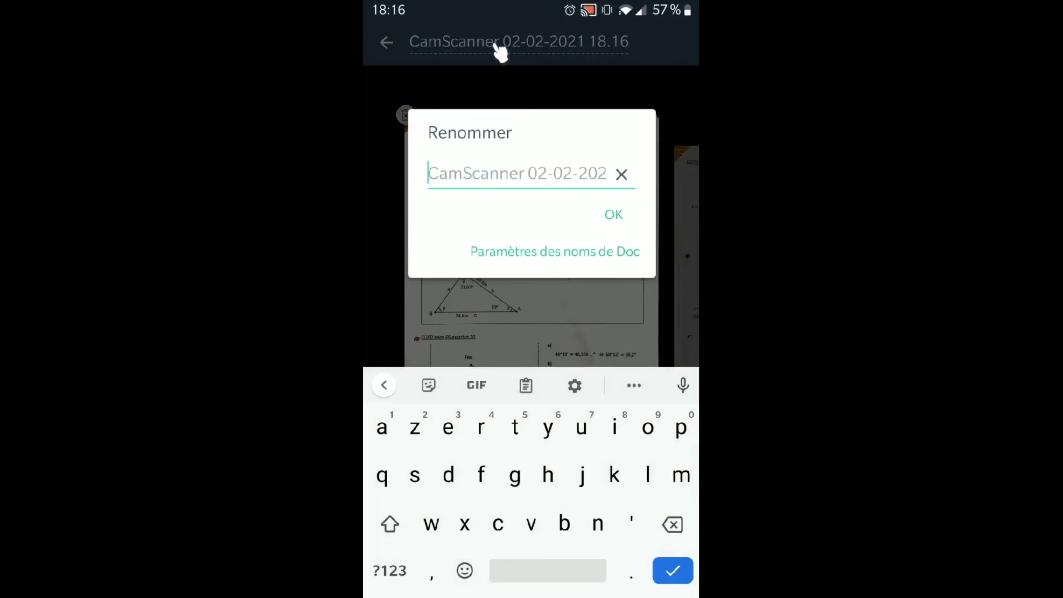
text(essai devoir)
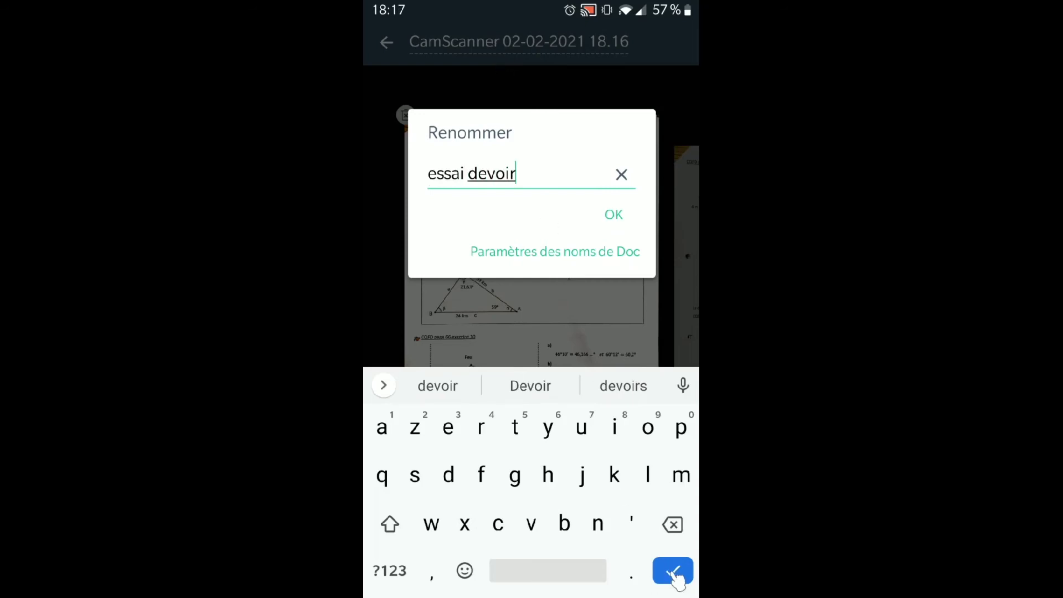
click(674, 576)
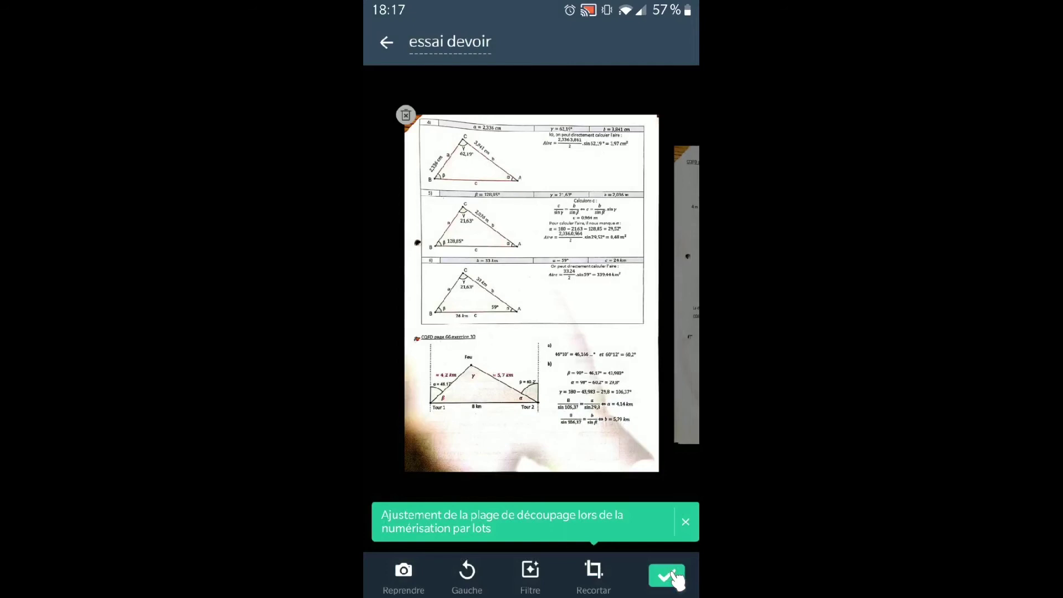
Save the scanned pages and open the essai devoir document as a PDF
click(667, 576)
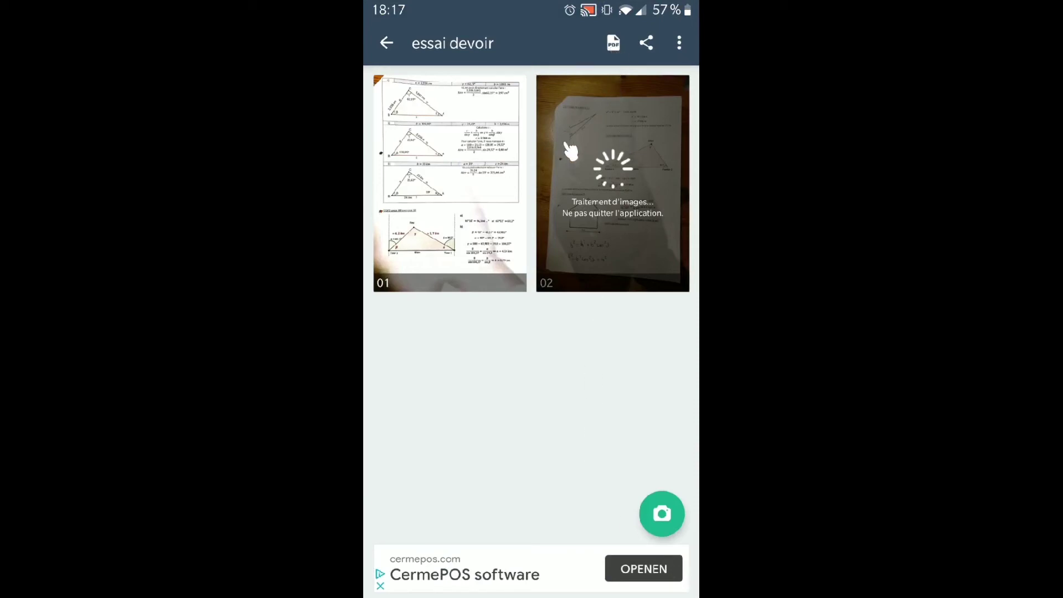
click(625, 57)
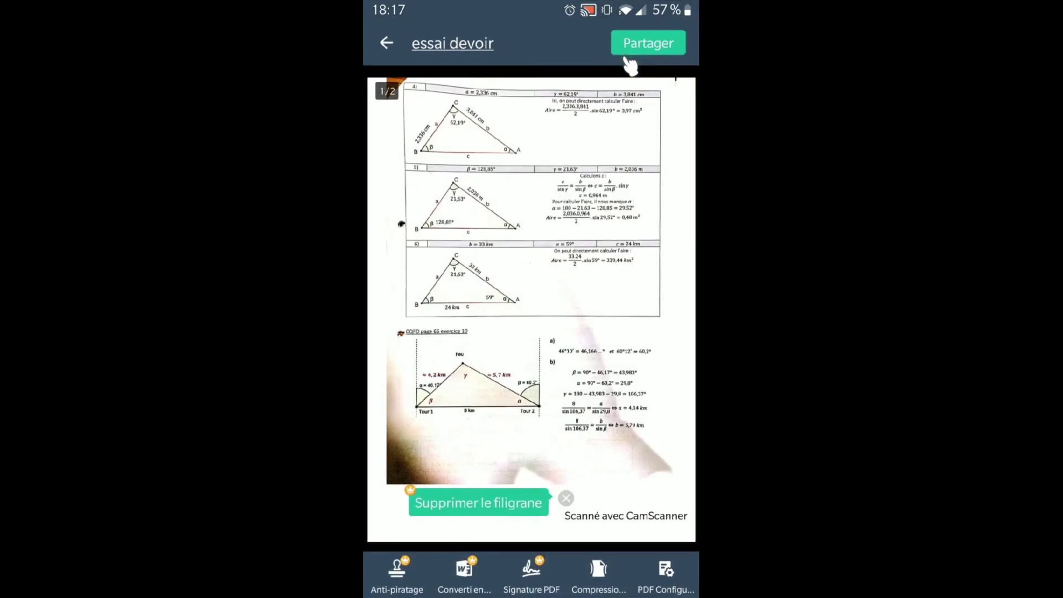